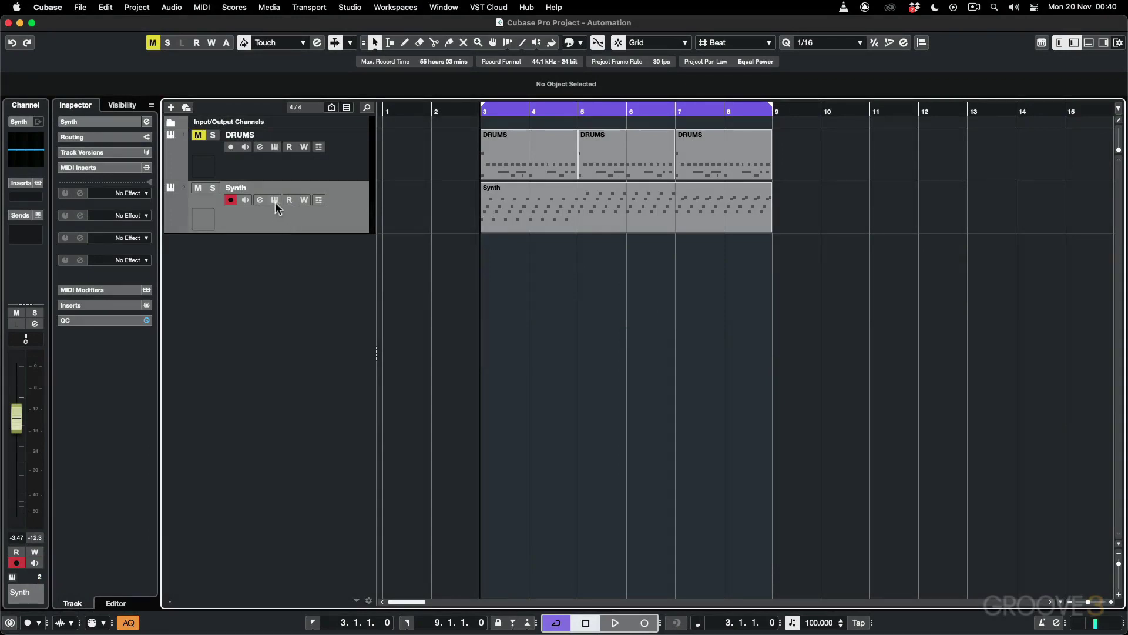
- Open the Retrologue 2 editor from the Synth track header
left_click(275, 201)
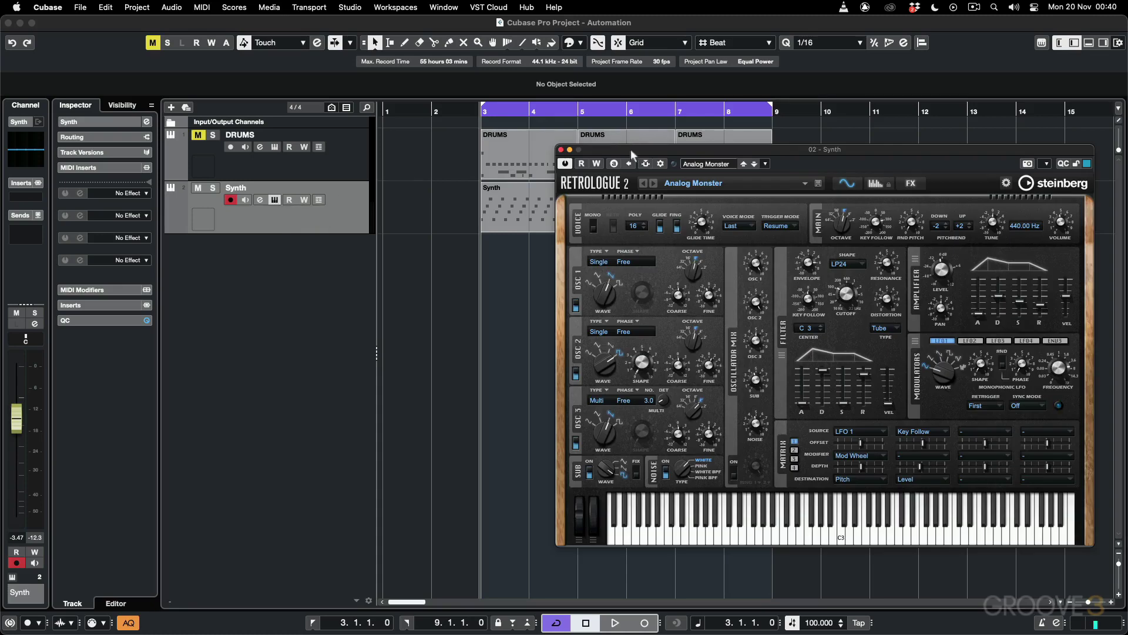
- Move the Retrologue 2 window up-left and sweep the filter Cutoff knob to audition it
left_click_drag(632, 154, 513, 141)
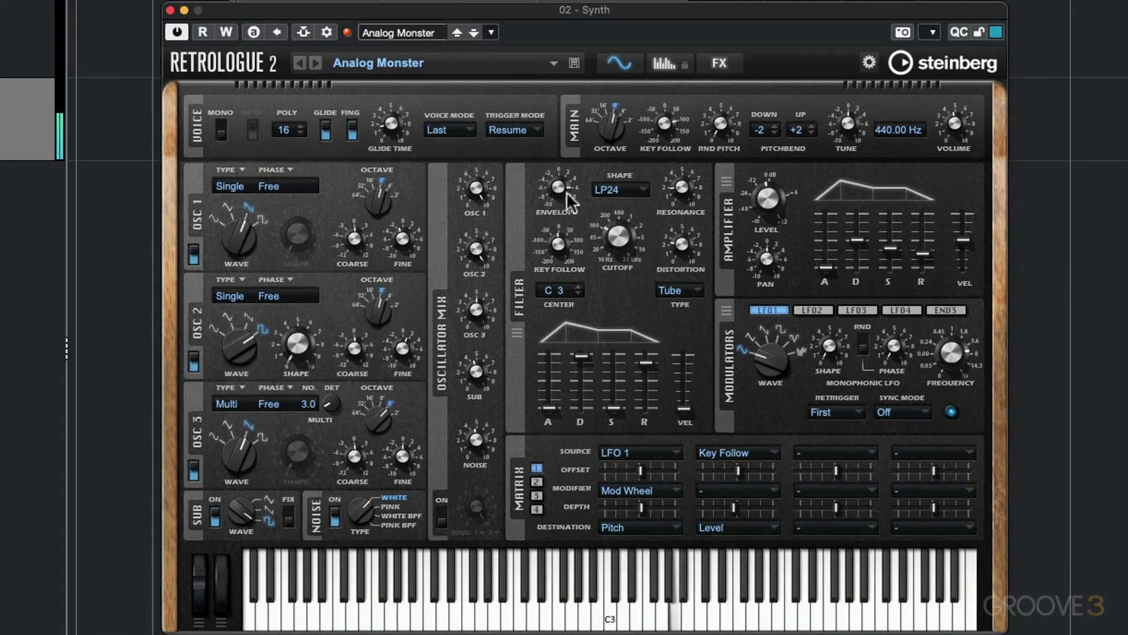
mouse_move(728, 288)
left_click_drag(619, 247, 619, 240)
- Adjust the Amplifier decay slider, leaving it at 743 ms
mouse_move(680, 190)
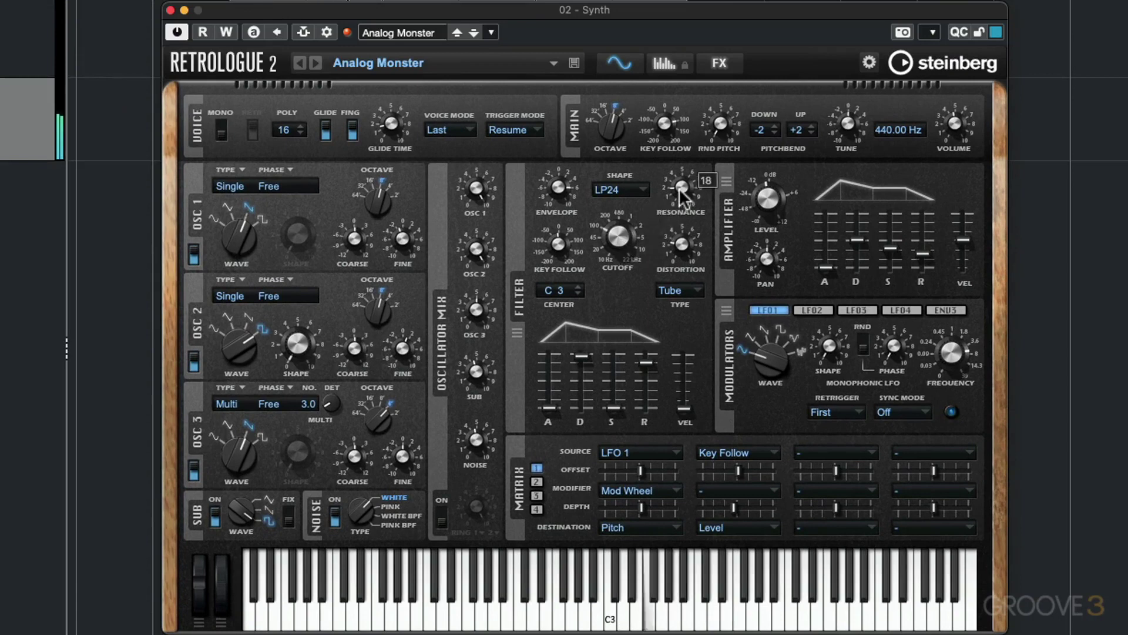
mouse_move(853, 250)
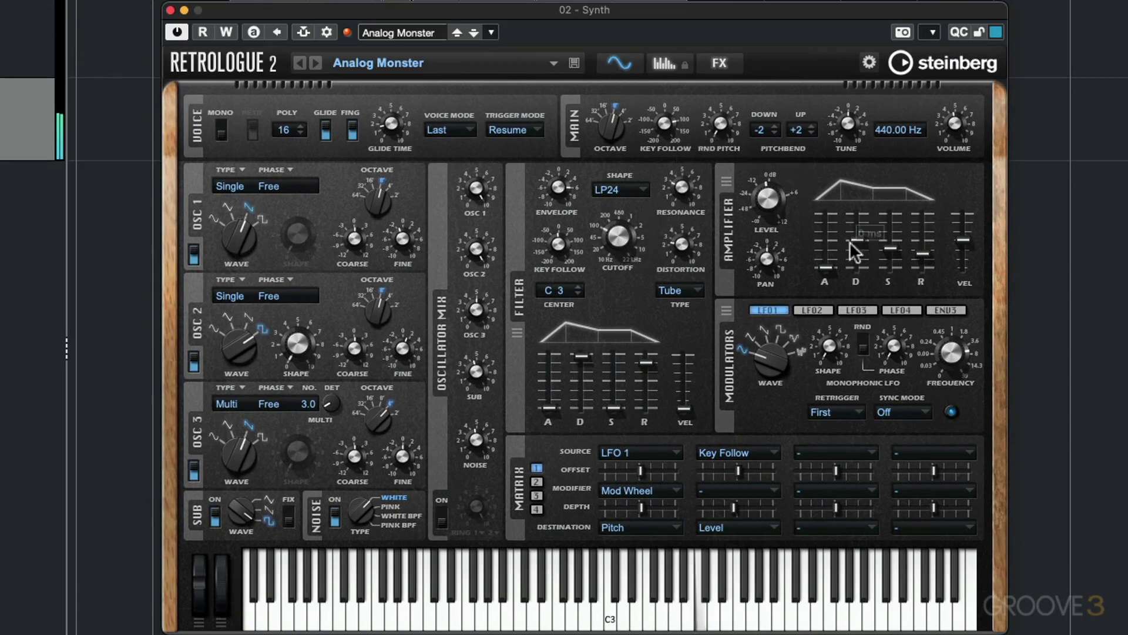
mouse_move(856, 243)
left_mouse_down()
mouse_move(856, 257)
mouse_move(855, 242)
left_mouse_up()
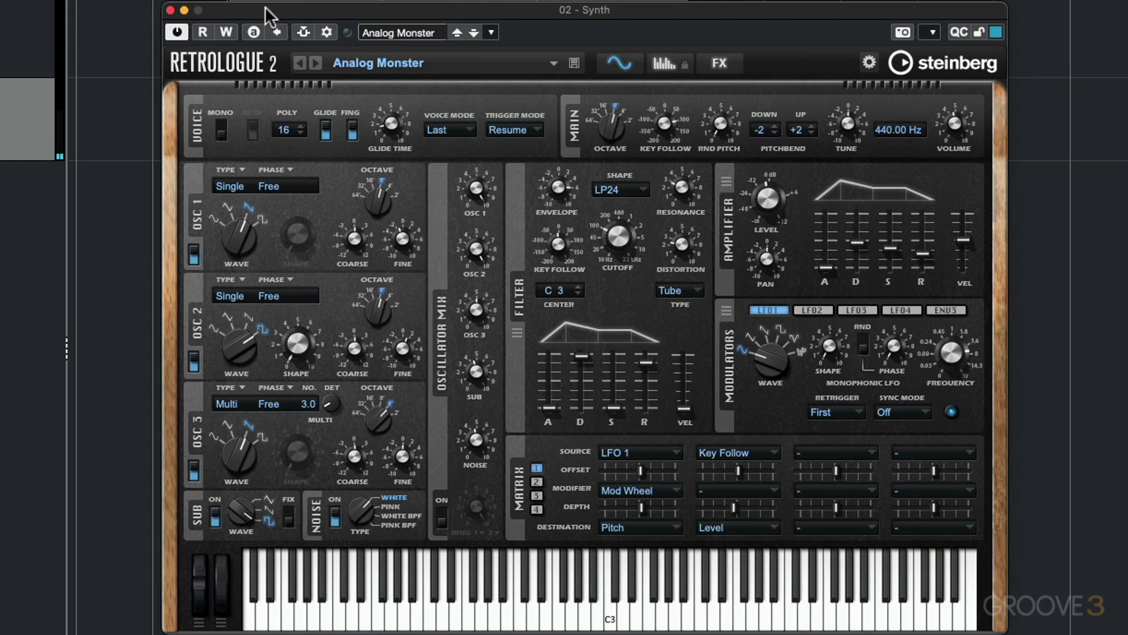
- Enable Write automation for Retrologue 2 and drag its window down to reveal the tracks
left_click(225, 32)
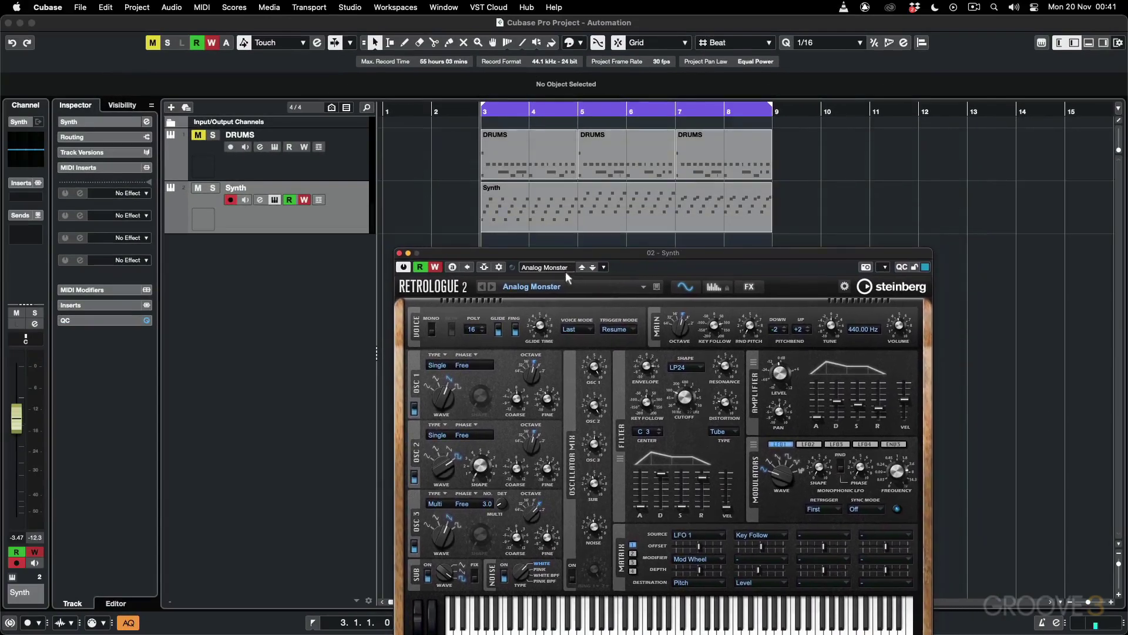
left_click_drag(566, 272, 565, 354)
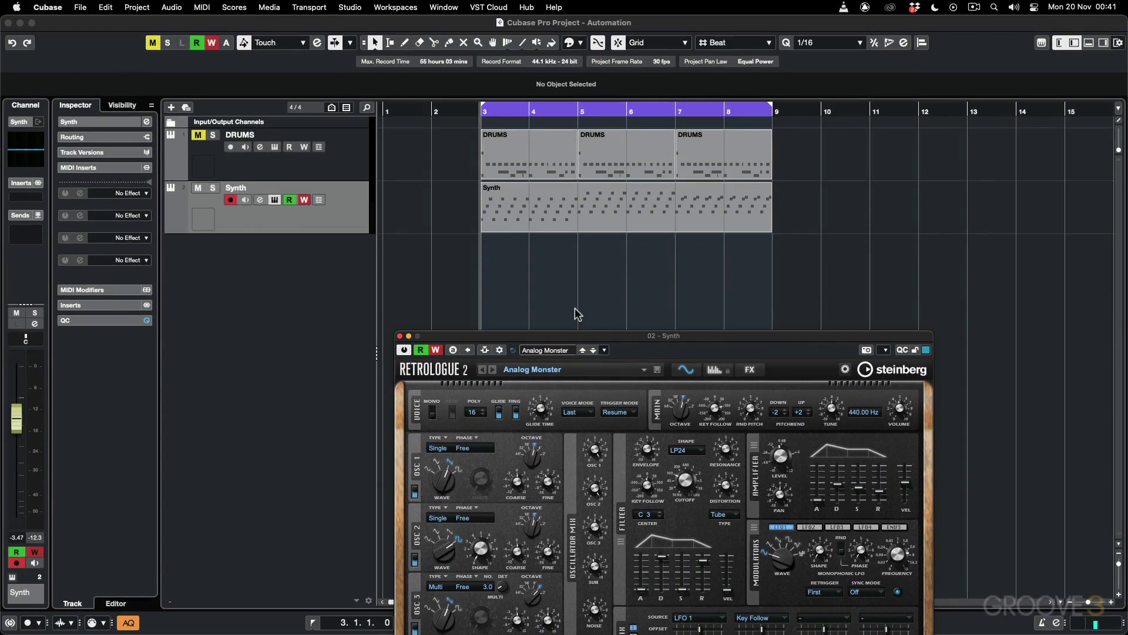
- Start playback and record Filter Cutoff sweeps and a rising Filter Resonance curve
mouse_move(677, 485)
key("space")
mouse_move(683, 479)
left_mouse_down()
mouse_move(685, 446)
mouse_move(682, 483)
left_mouse_up()
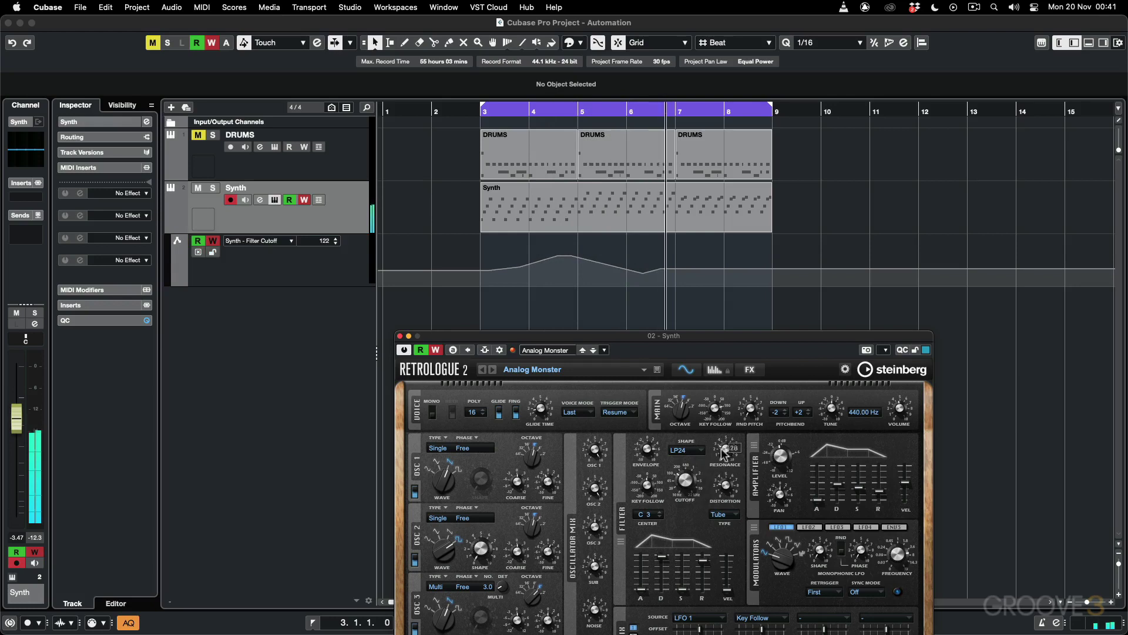
left_click(724, 446)
left_click_drag(724, 446, 726, 417)
left_click(685, 477)
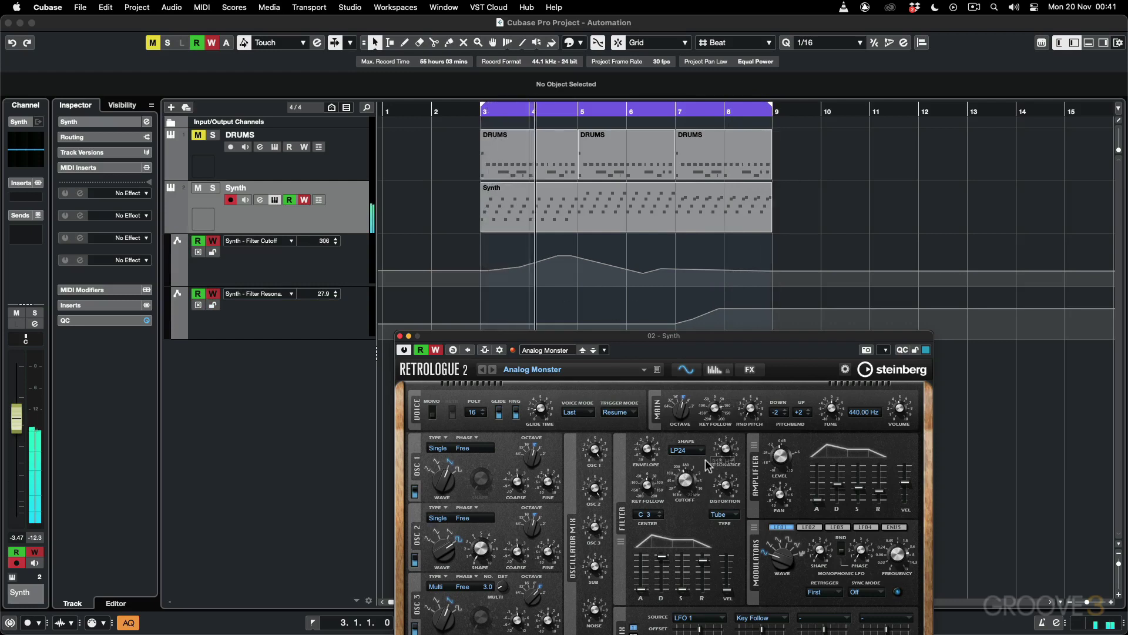
- Record a lowering Amplifier Decay move, then close Retrologue 2
left_click(844, 500)
mouse_move(842, 495)
left_mouse_down()
mouse_move(839, 485)
mouse_move(839, 499)
mouse_move(881, 486)
mouse_move(834, 478)
left_mouse_up()
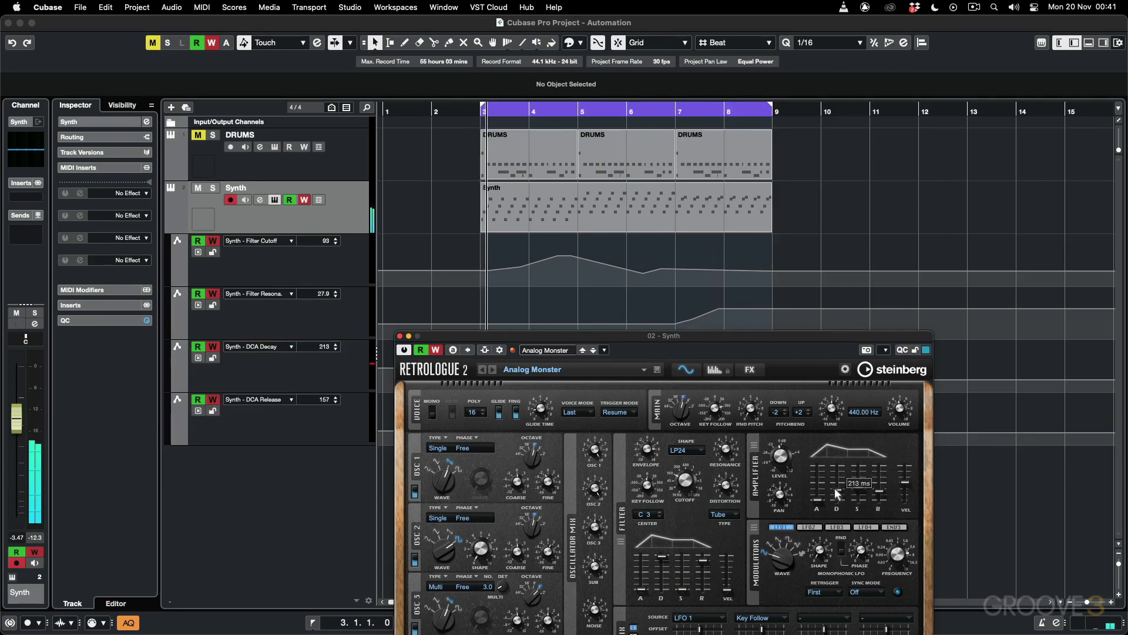
left_click(400, 335)
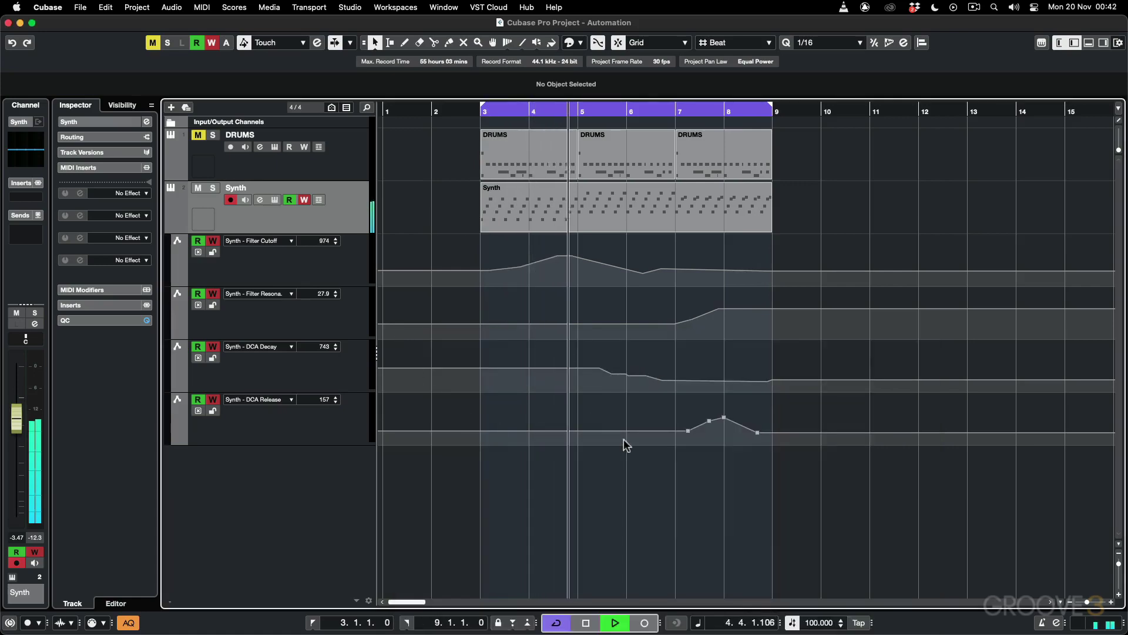
- Stop playback and load Steinberg Chorus into the Synth's first insert slot via a 'choru' search
key("space")
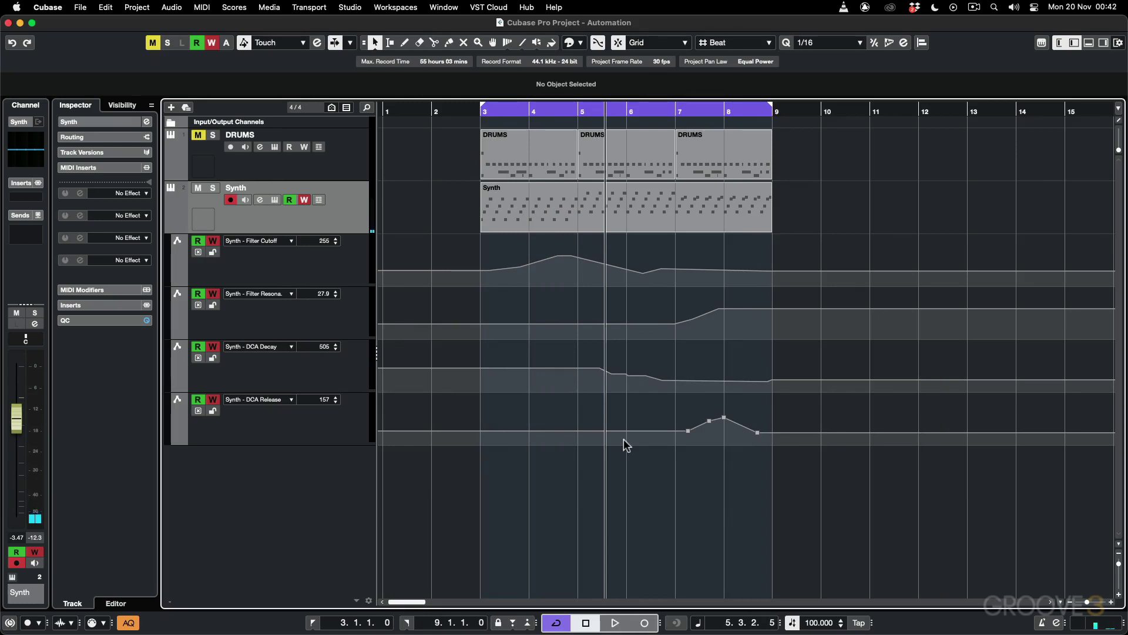
left_click(31, 195)
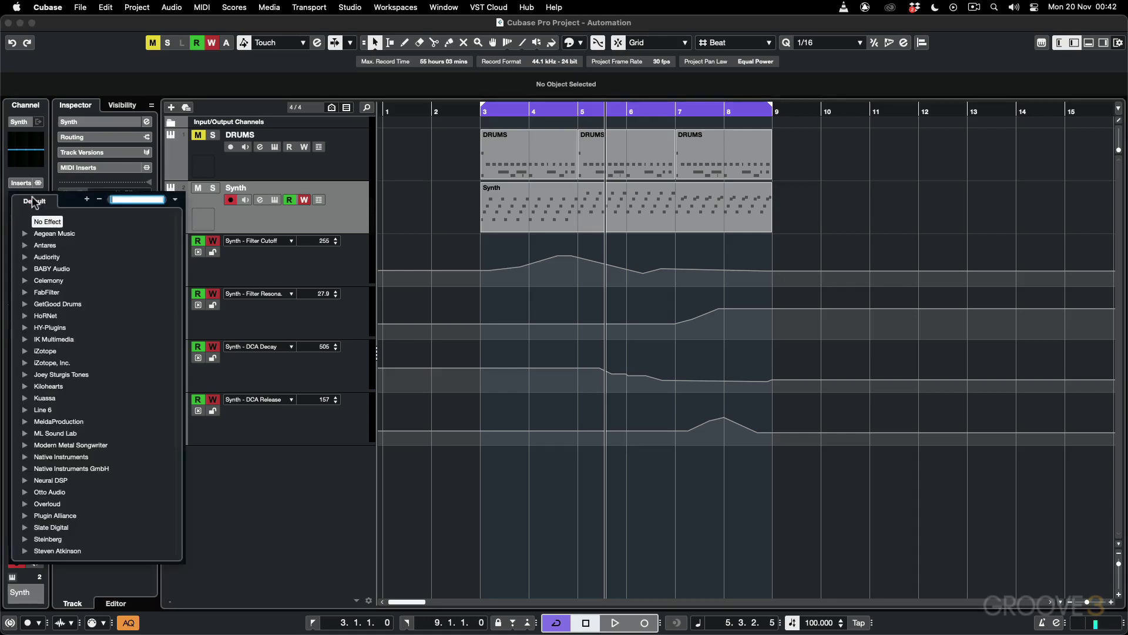
type("chorus")
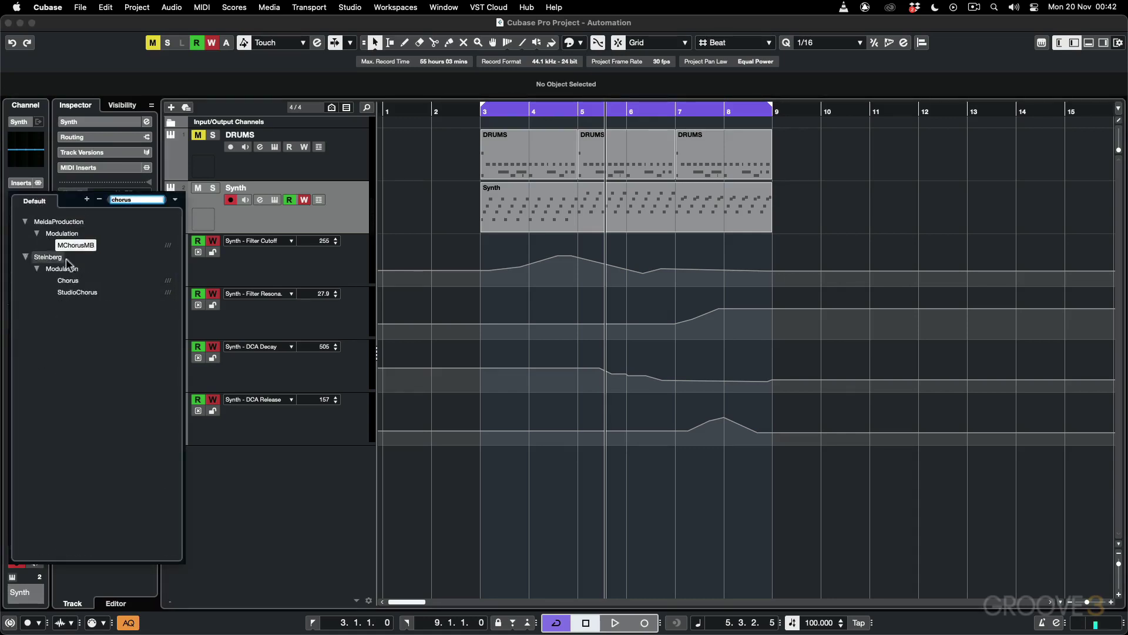
left_click(75, 280)
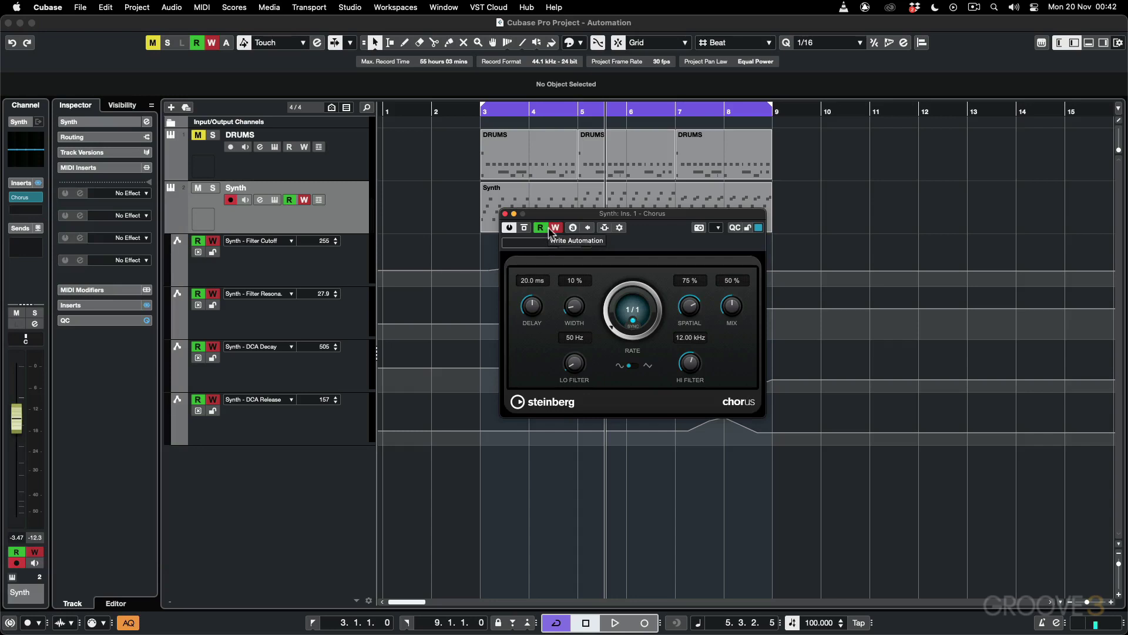
- Replay from bar 3, switch Chorus Rate to Hz, write Rate and Mix moves, then close Chorus
left_click_drag(555, 214, 824, 208)
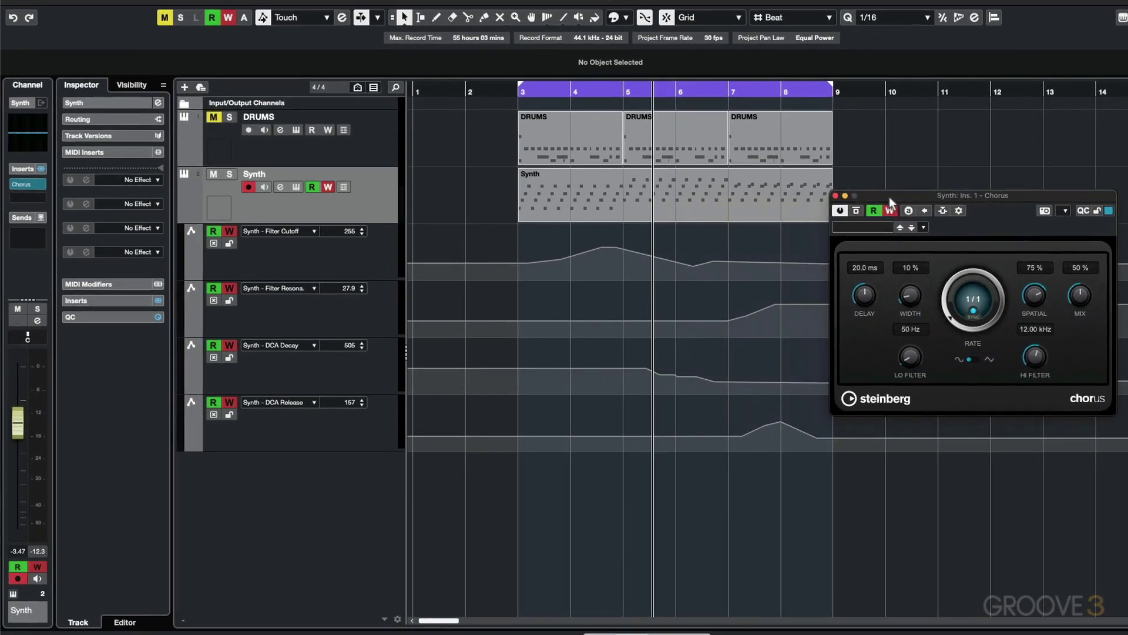
key("space")
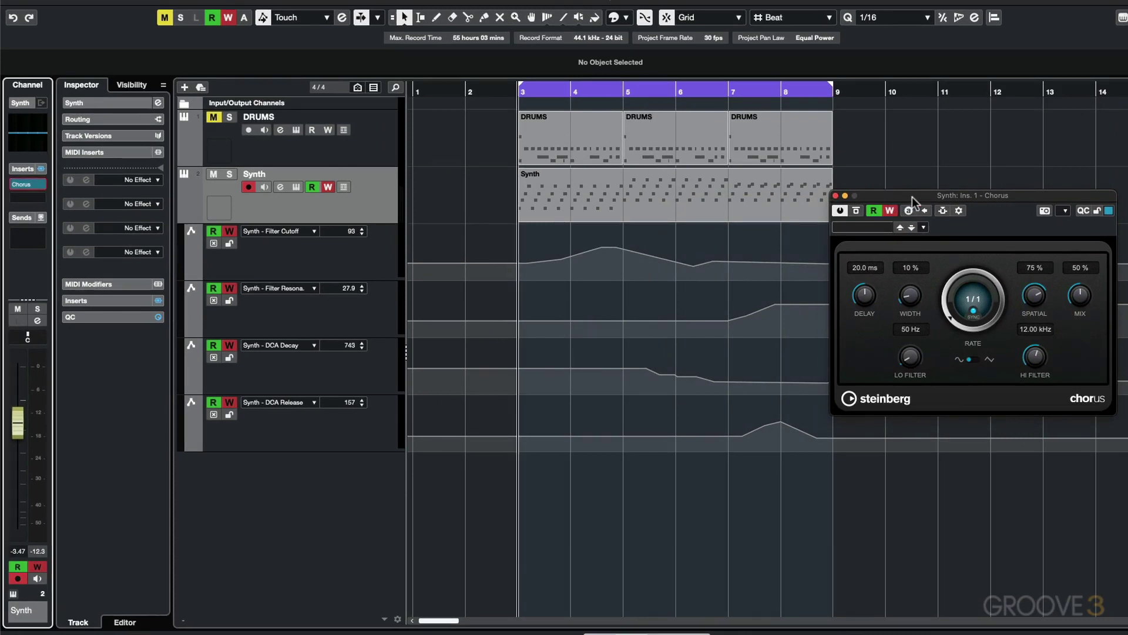
left_click(972, 312)
mouse_move(953, 320)
left_mouse_down()
mouse_move(953, 291)
mouse_move(953, 321)
left_mouse_up()
mouse_move(1078, 296)
left_mouse_down()
mouse_move(1077, 328)
mouse_move(1080, 294)
left_mouse_up()
key("space")
left_click(835, 195)
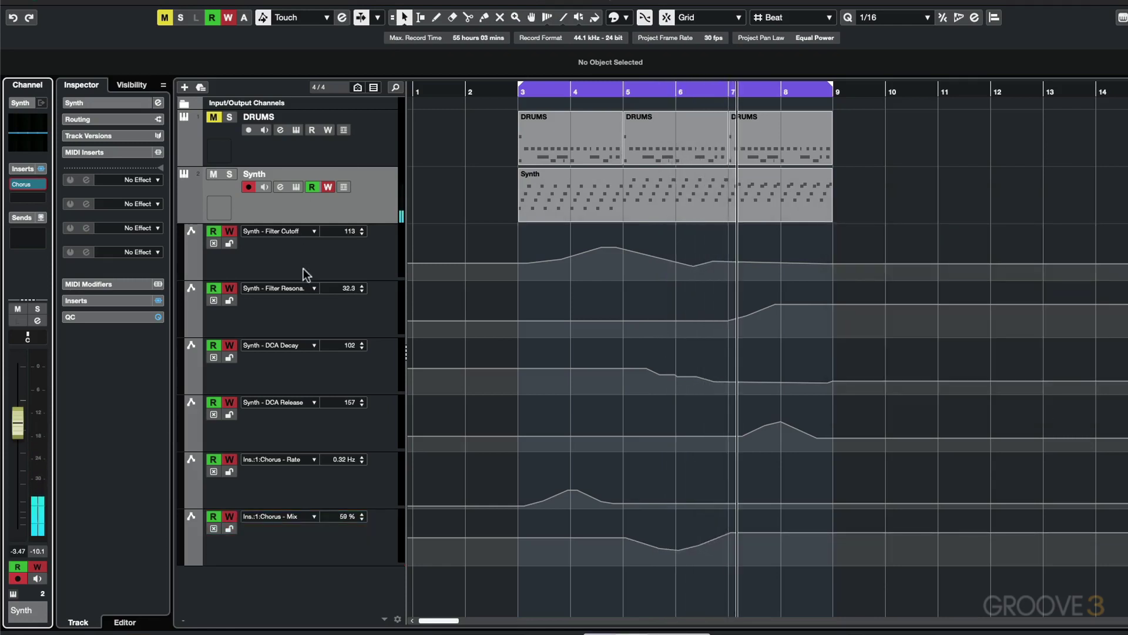
- Append a new automation lane under Chorus Mix and set its parameter to Volume
left_click(189, 559)
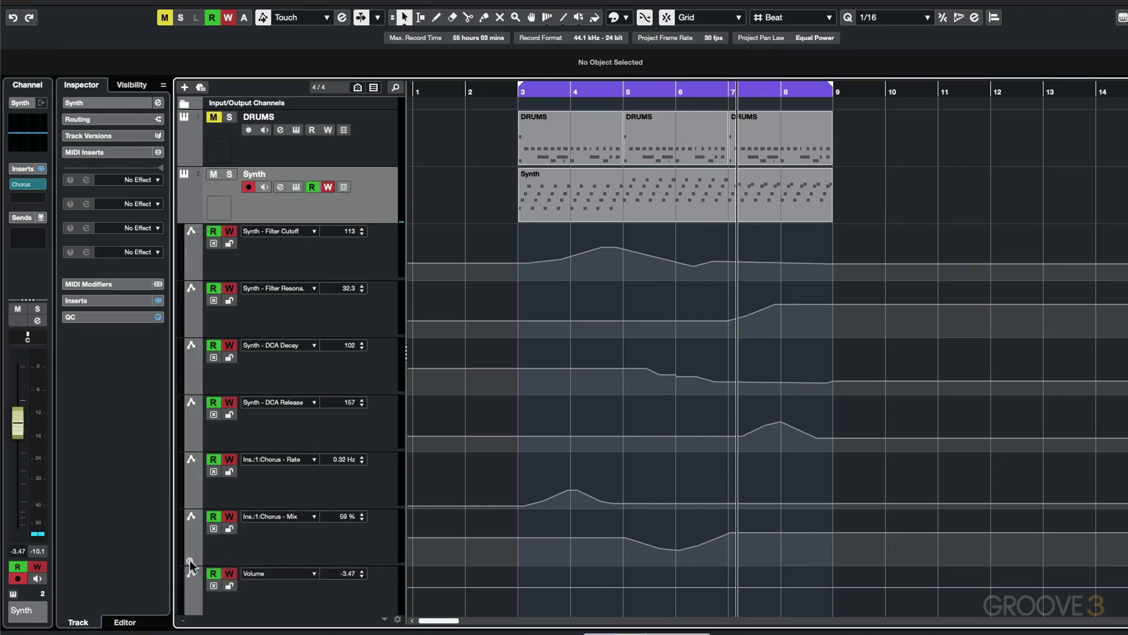
scroll(329, 547, "down", 1)
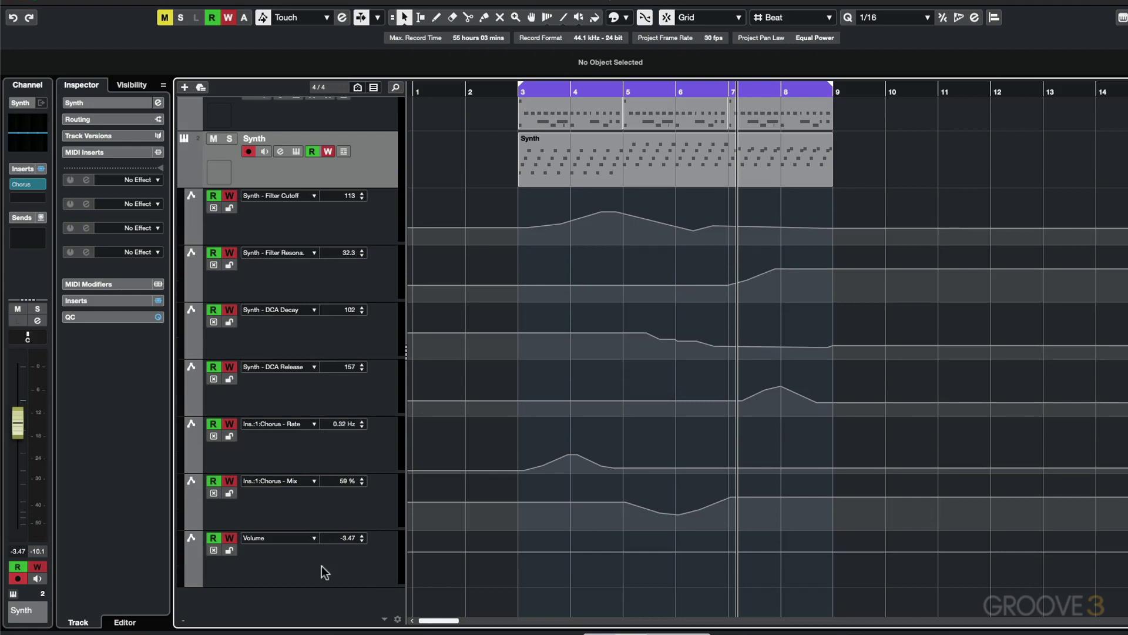
left_click(312, 537)
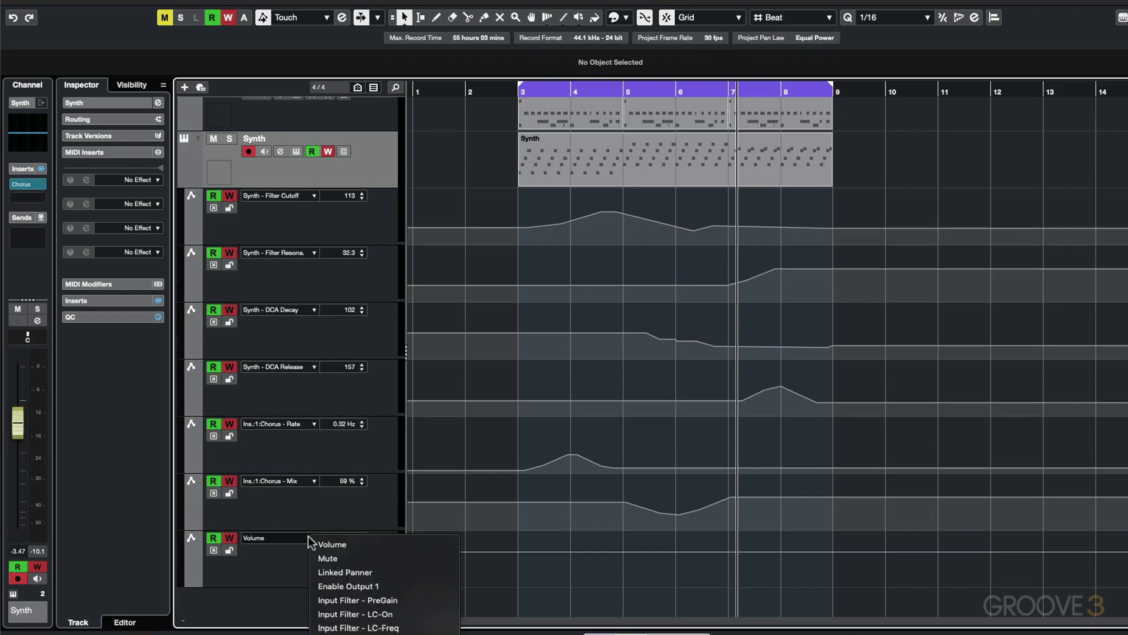
scroll(358, 543, "down", 8)
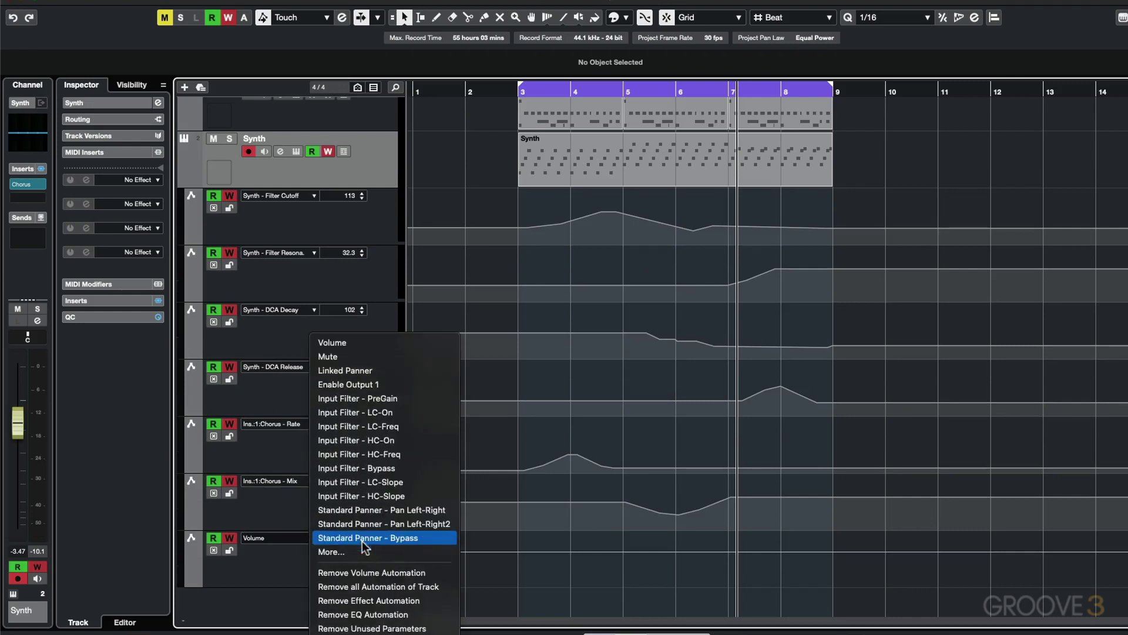
left_click(332, 343)
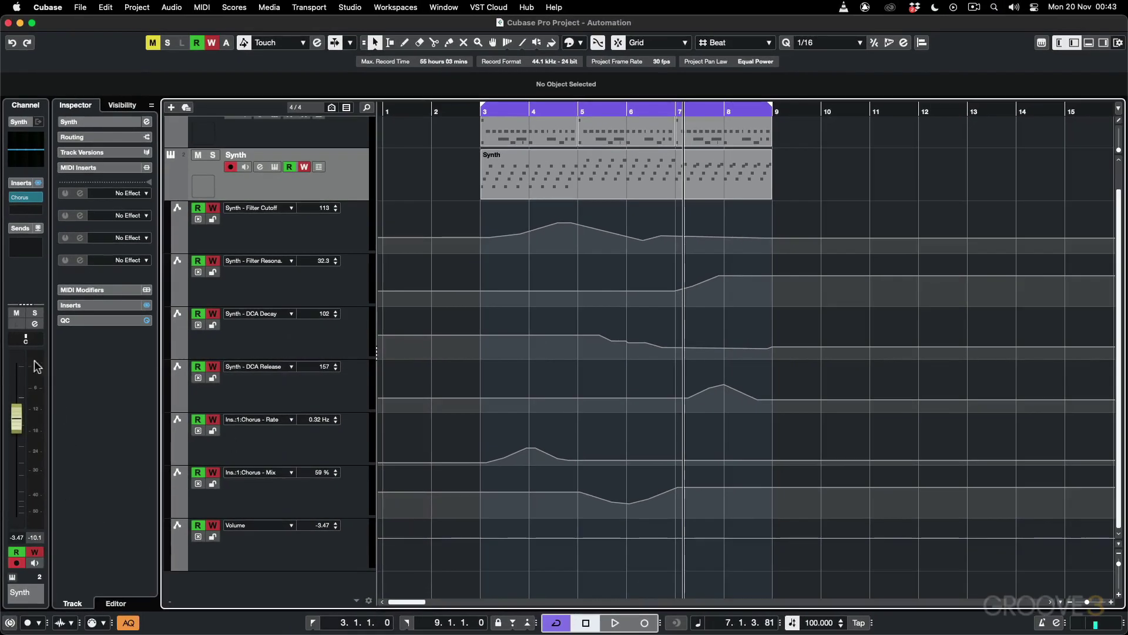
- Draw a Volume curve dipping and rising between bars 3 and 8 with the Draw tool
left_click(1057, 44)
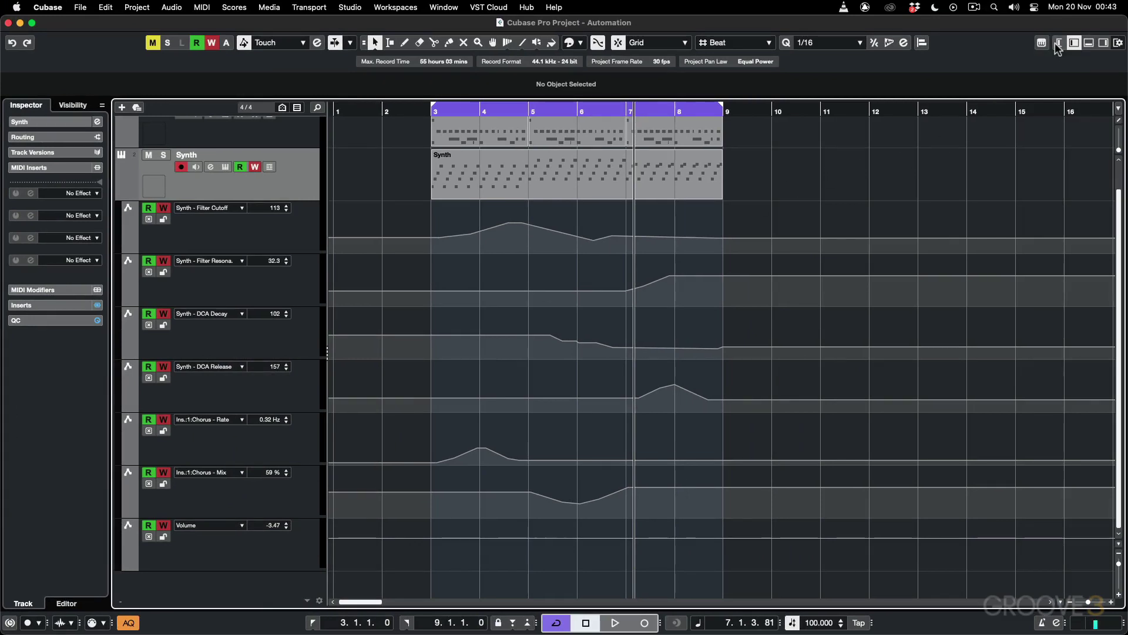
left_click(1057, 45)
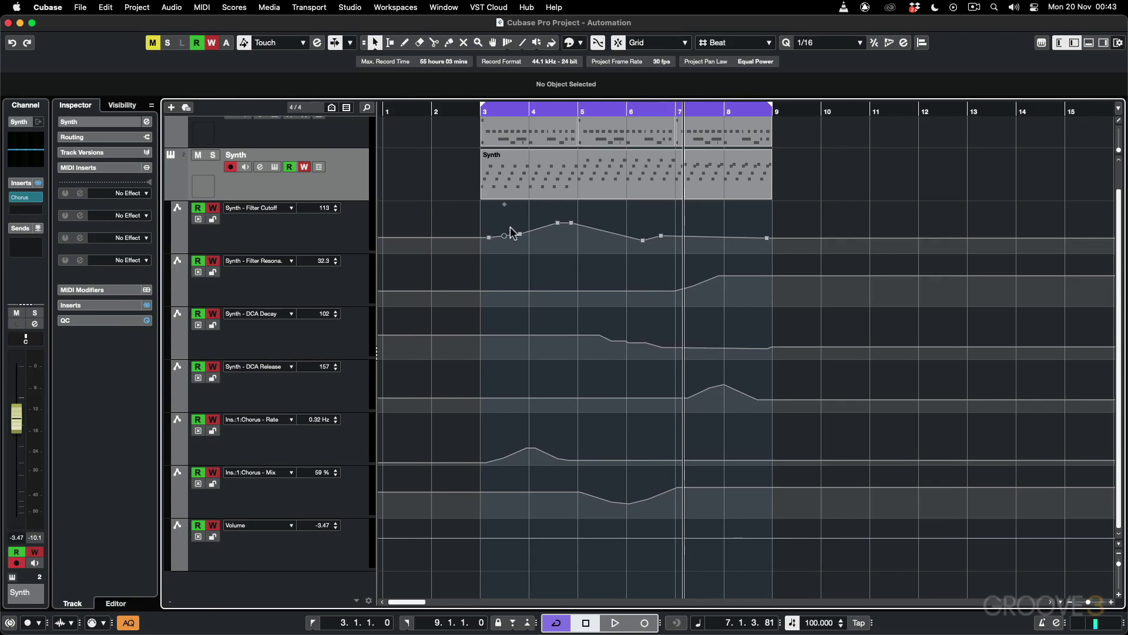
left_click(405, 43)
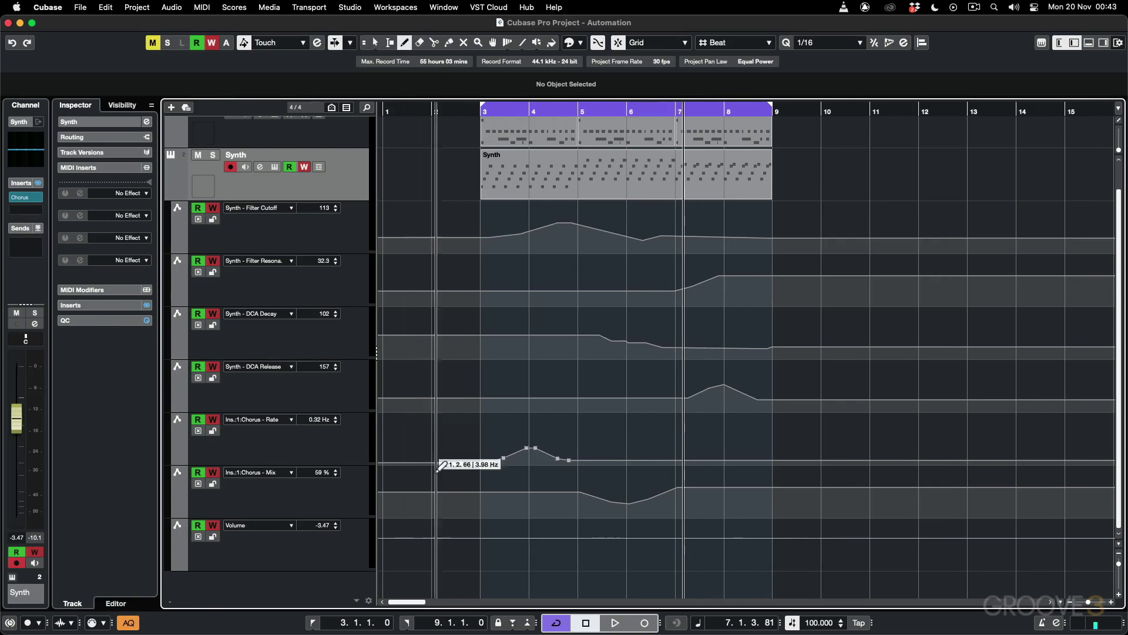
mouse_move(480, 537)
left_mouse_down()
mouse_move(568, 555)
mouse_move(607, 531)
mouse_move(686, 557)
mouse_move(719, 531)
mouse_move(764, 530)
left_mouse_up()
- Play back from bar 3, stop around bar 4, then switch to the Range Selection tool
left_click(478, 112)
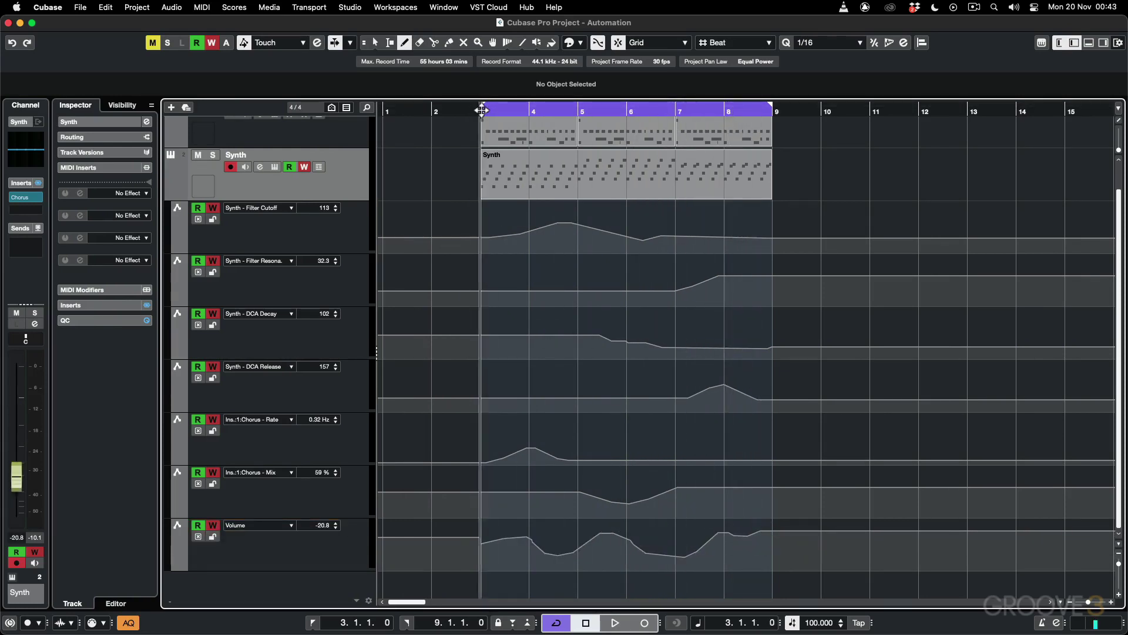
key("space")
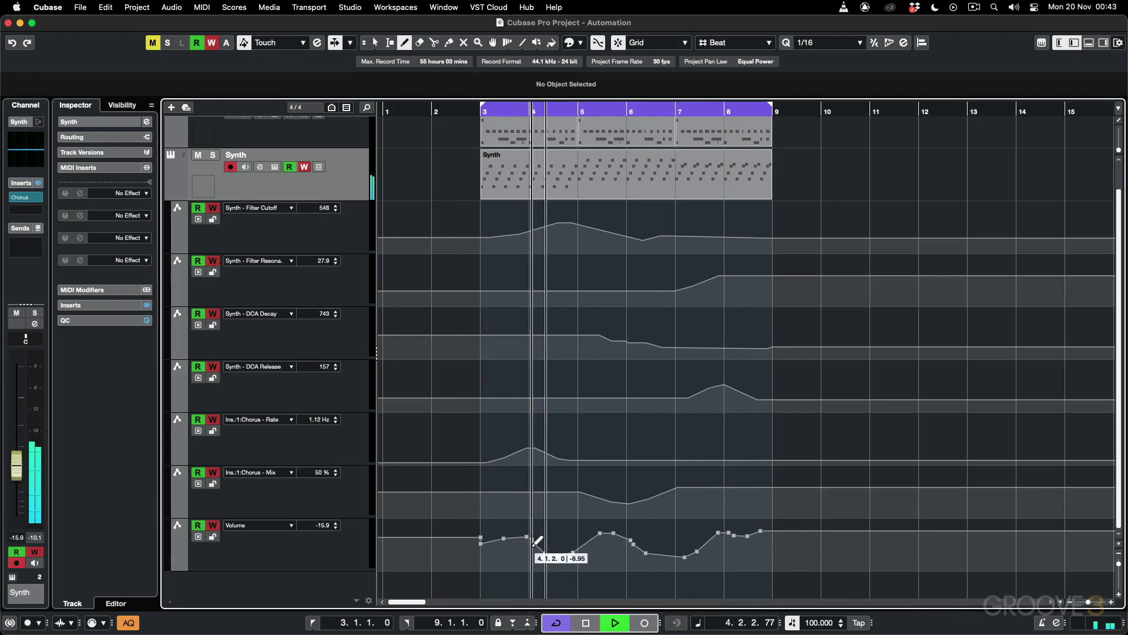
key("space")
left_click(389, 43)
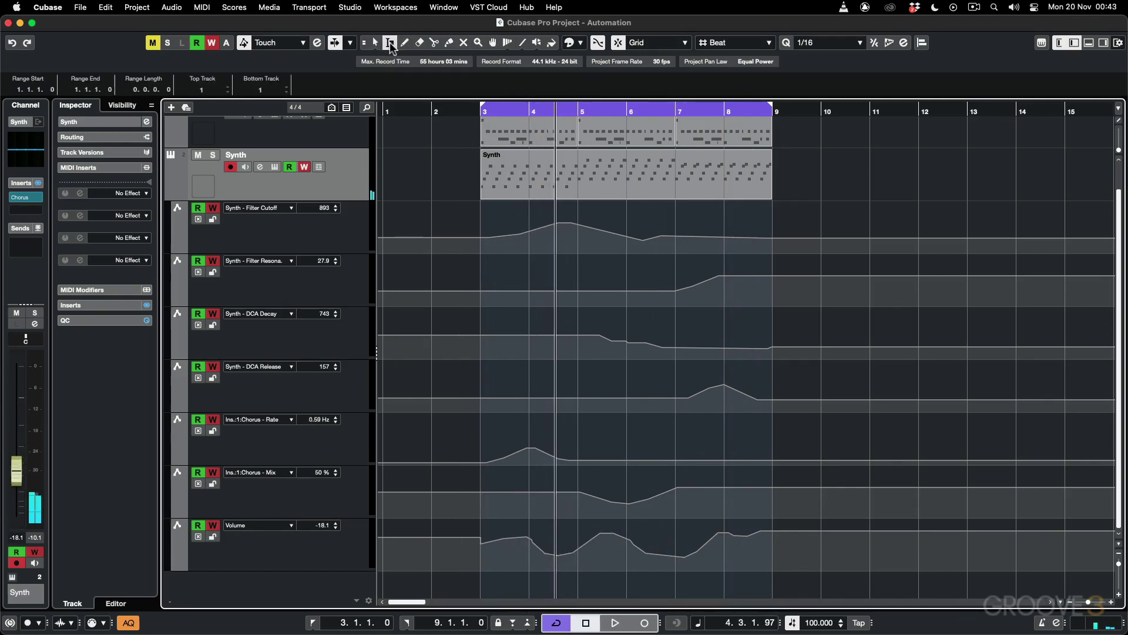
- Select bars 4–7 on the Volume lane and drag that range down to -25.4
left_click_drag(530, 547, 680, 557)
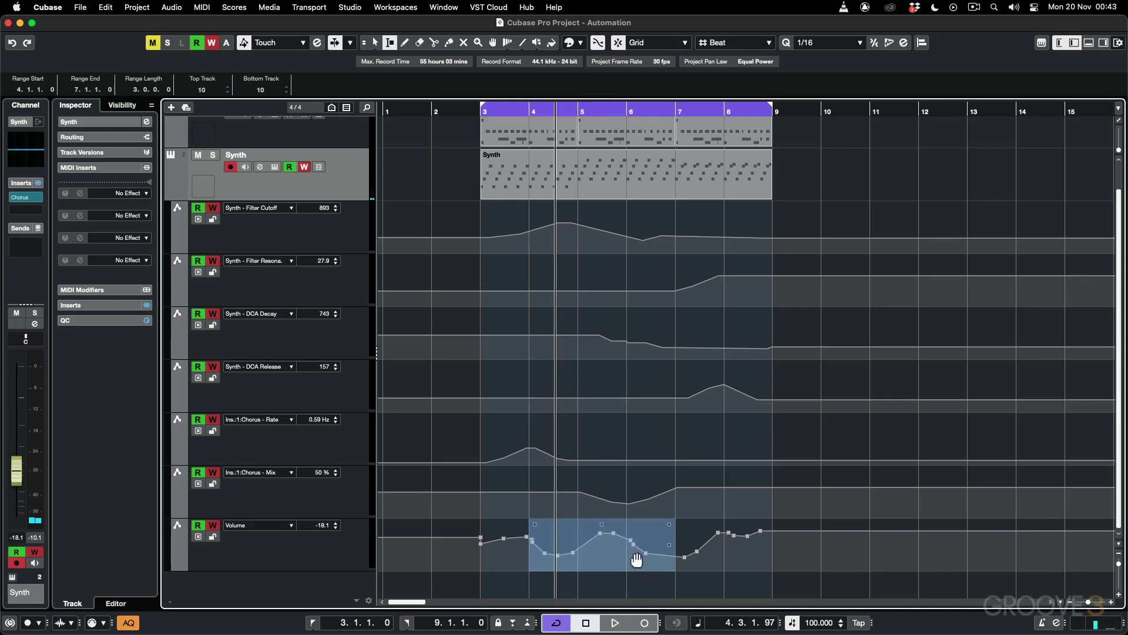
left_click(611, 537)
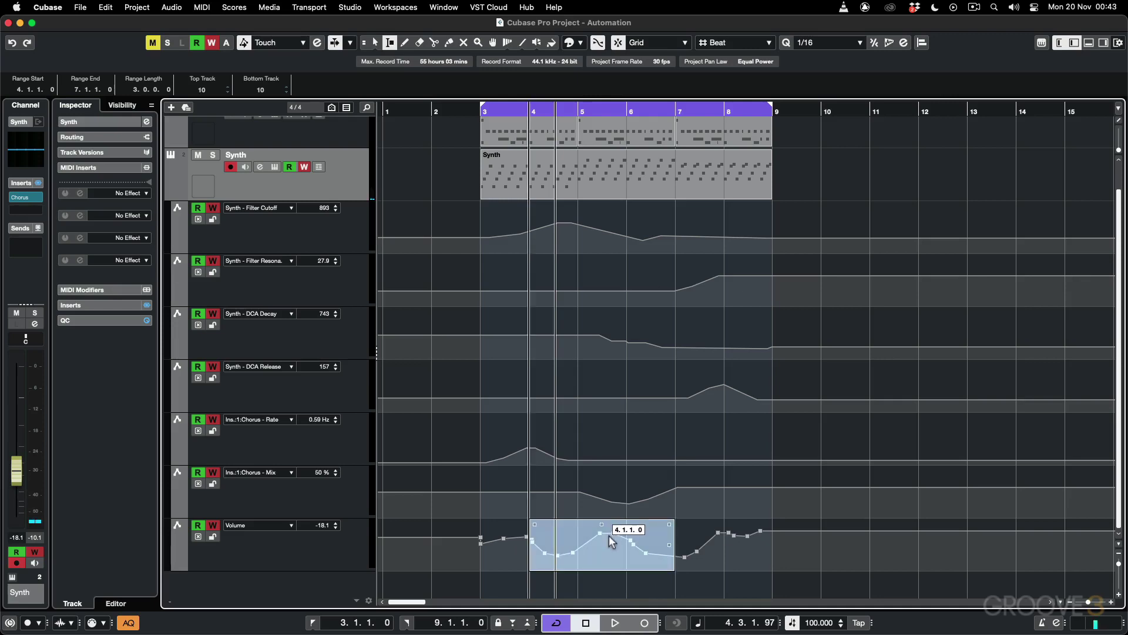
left_click_drag(608, 534, 561, 532)
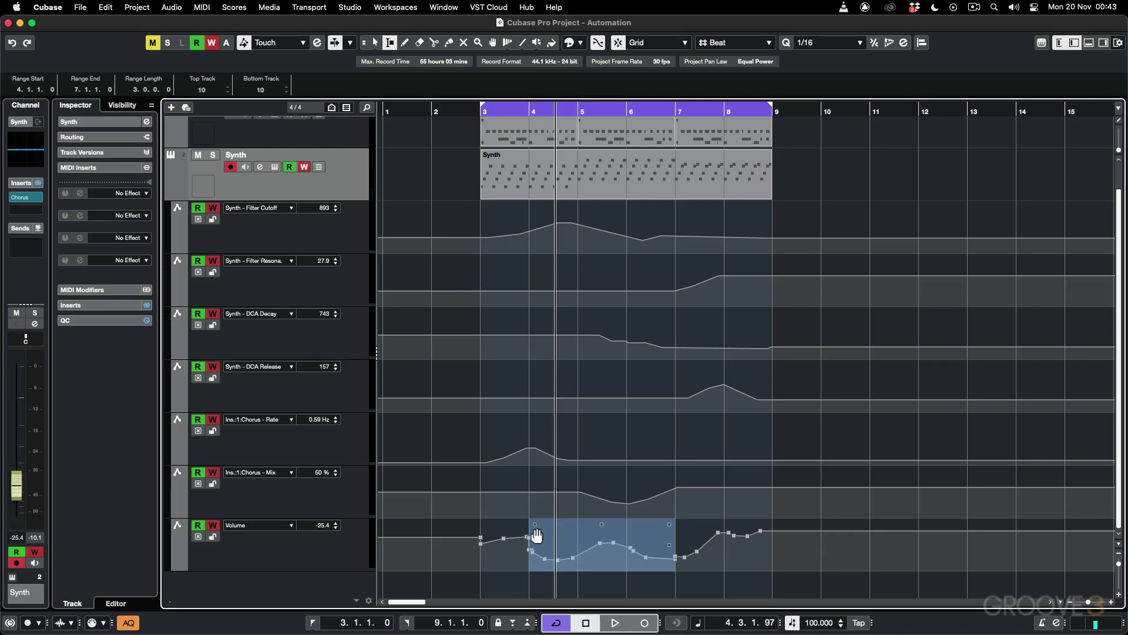
- Select the Volume, Chorus Mix and Chorus Rate lane headers together
left_click(316, 550)
left_click(324, 505, "shift")
left_click(336, 446, "shift")
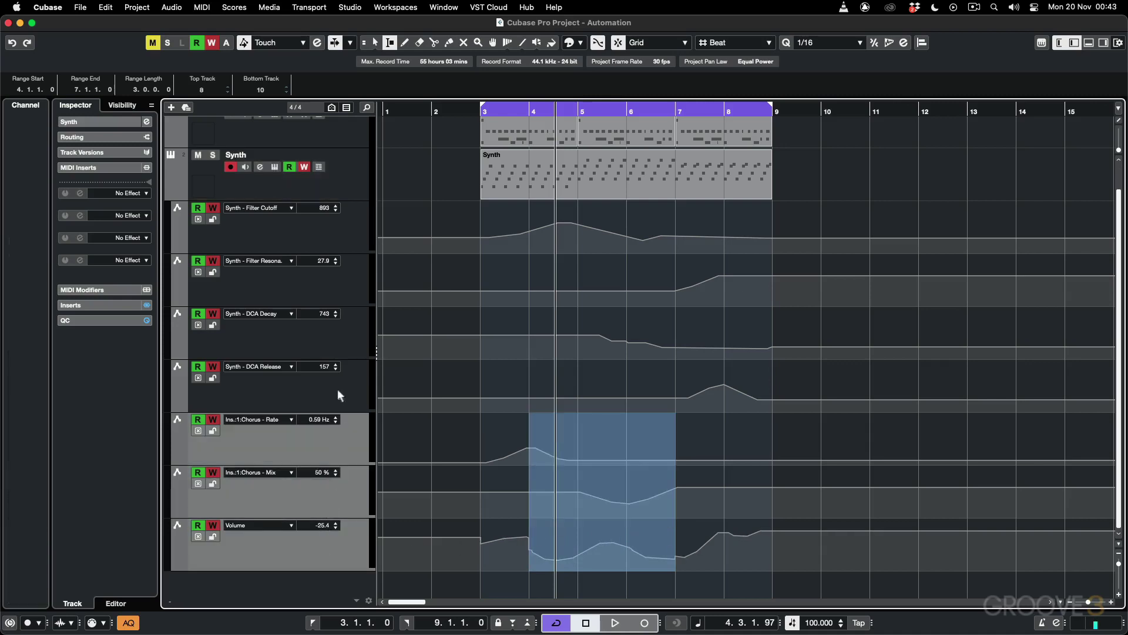
- Add the DCA Release and DCA Decay lanes, remove all selected lanes, and hide Filter Resonance
left_click(339, 395, "shift")
left_click(353, 320, "shift")
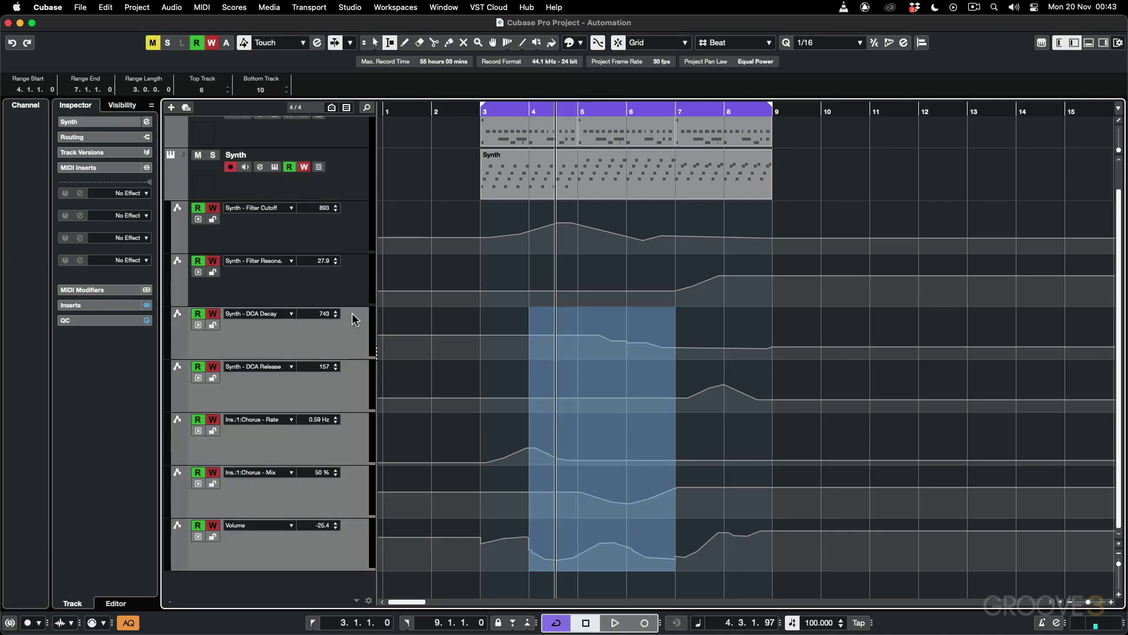
right_click(335, 346)
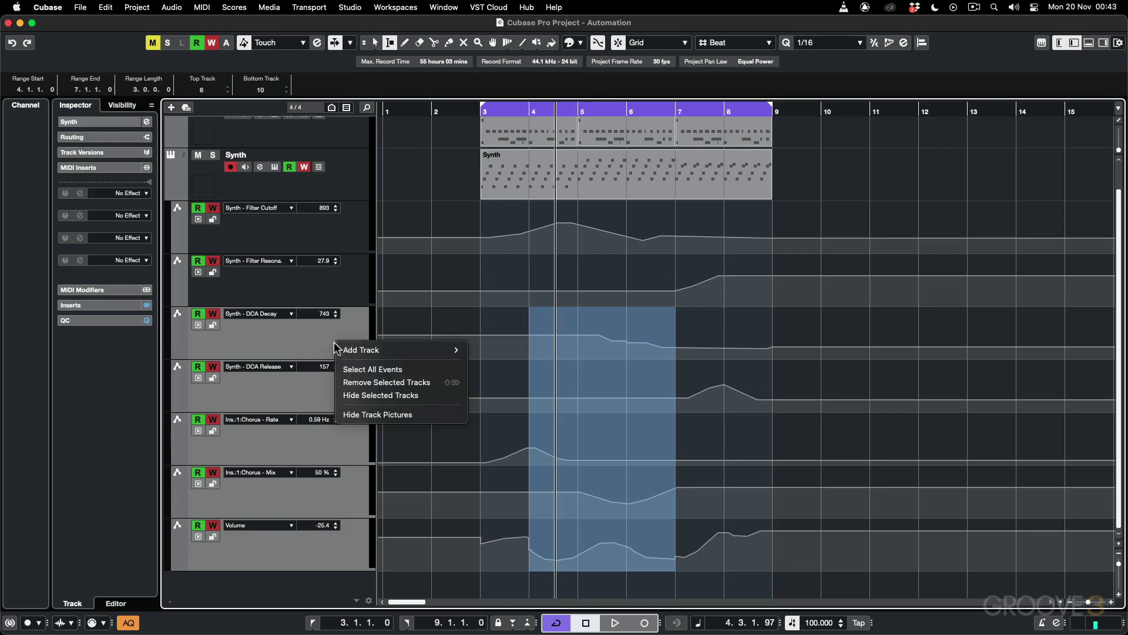
left_click(356, 383)
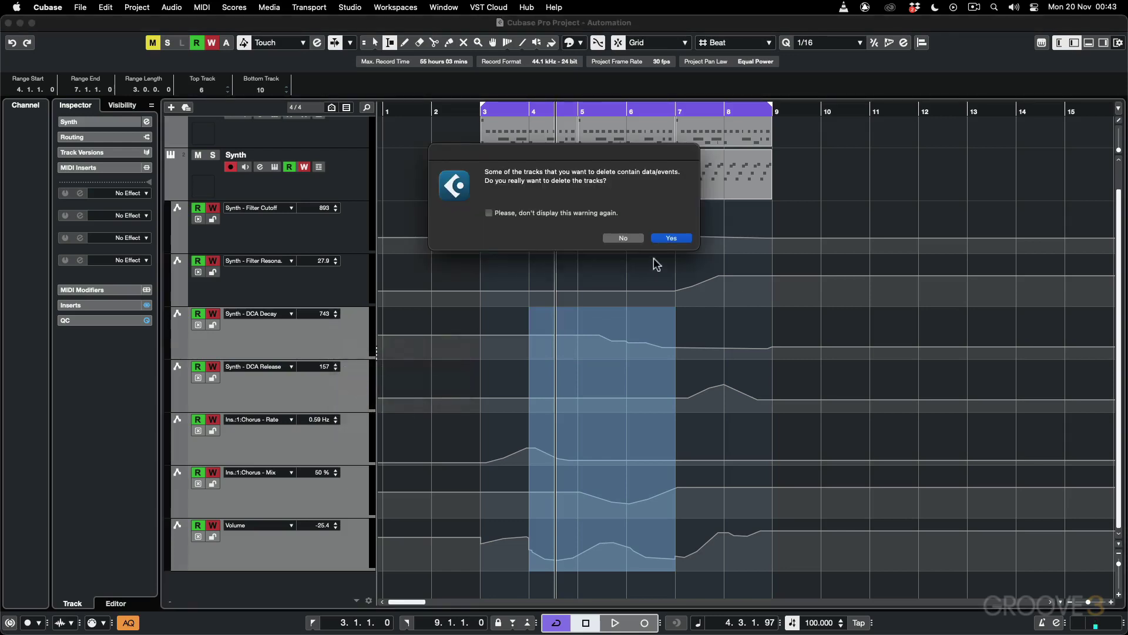
left_click(671, 238)
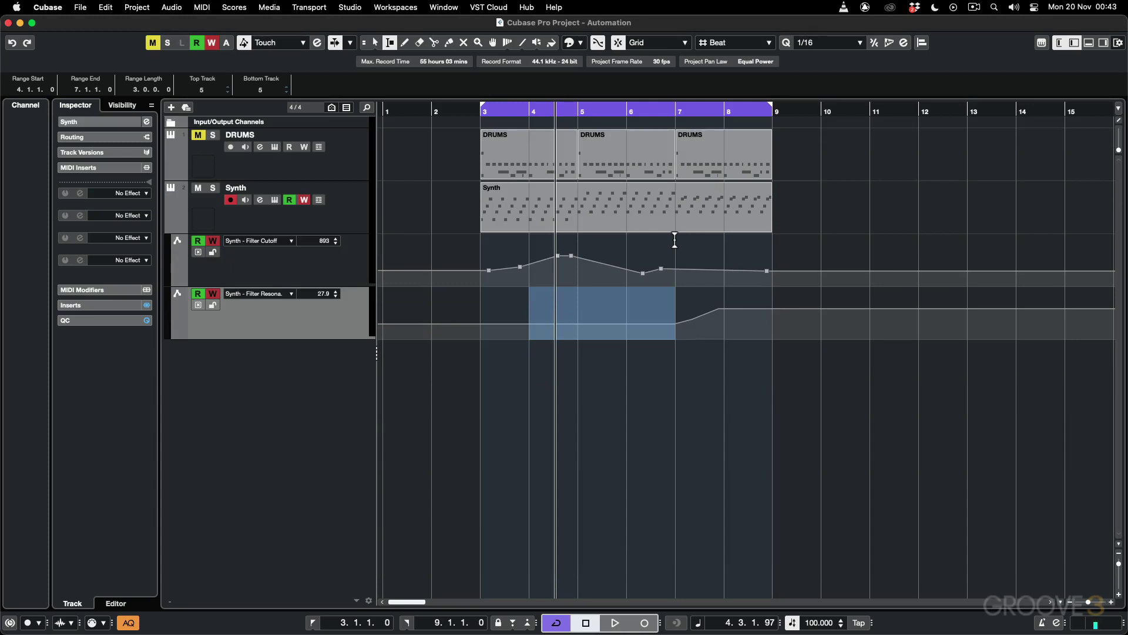
left_click(174, 291)
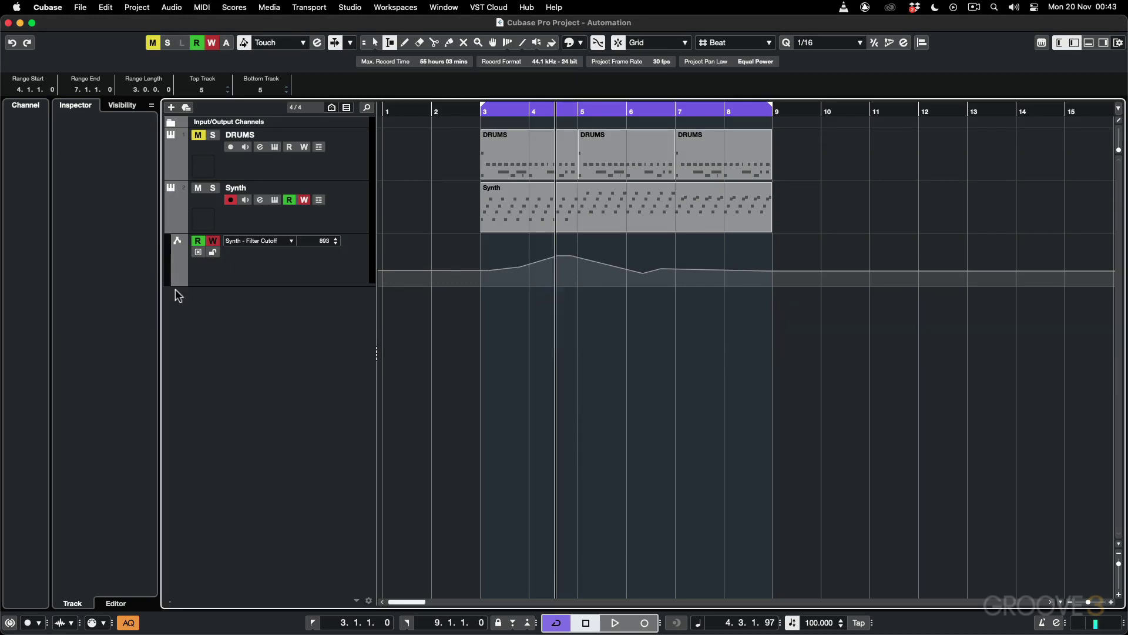
- Hide the Filter Cutoff lane, then show the Synth track's automation again and add the Filter Resonance lane
left_click(173, 238)
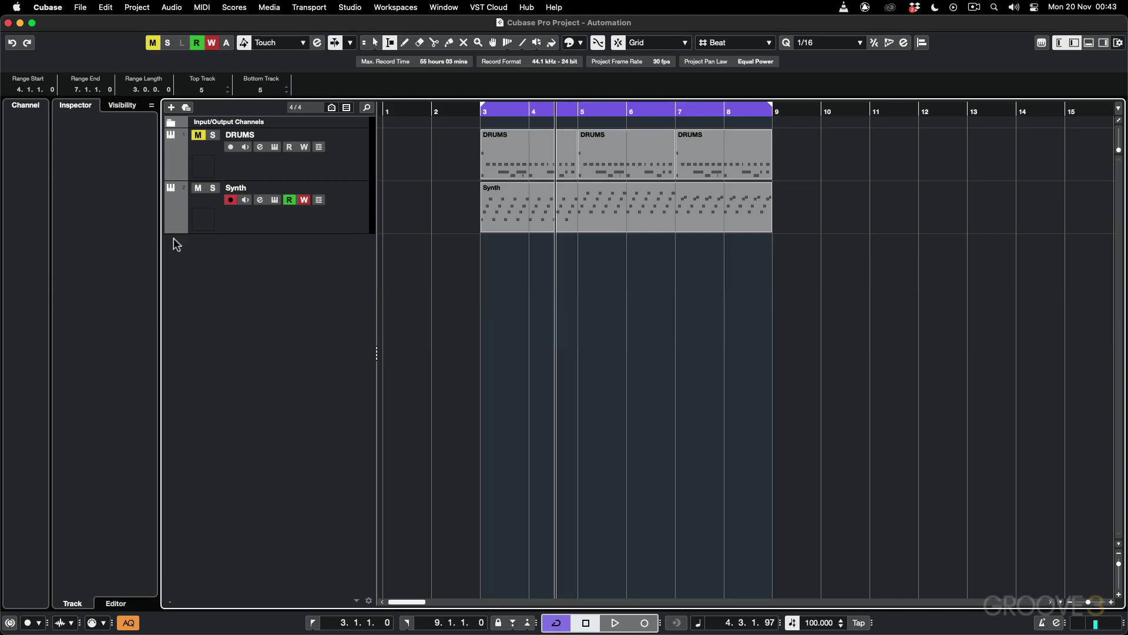
left_click(262, 224)
right_click(263, 219)
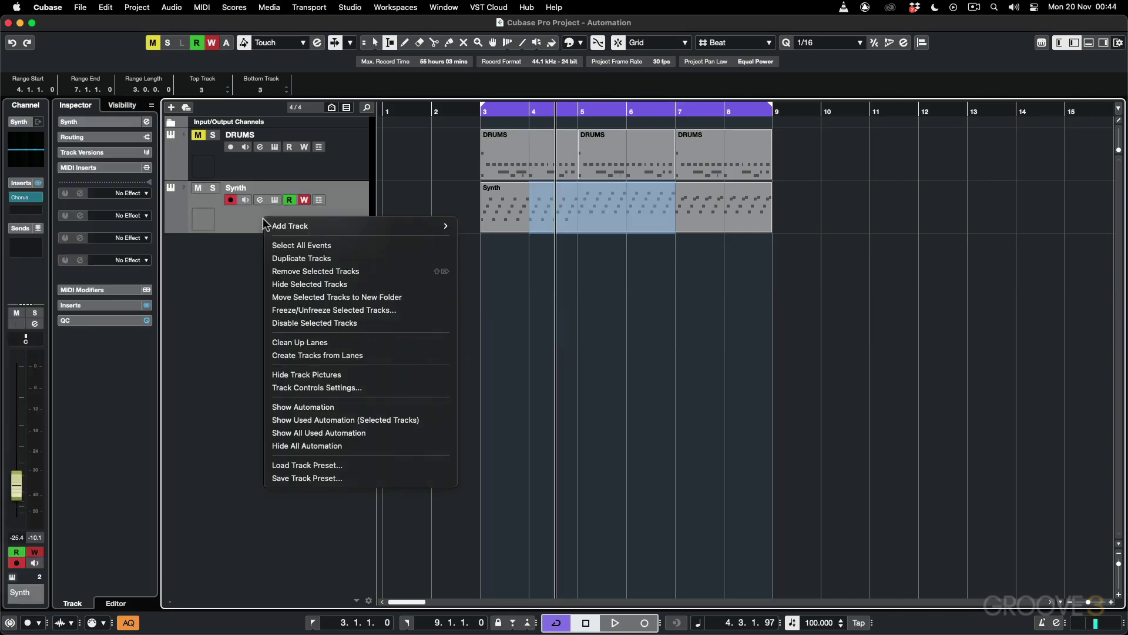
left_click(306, 407)
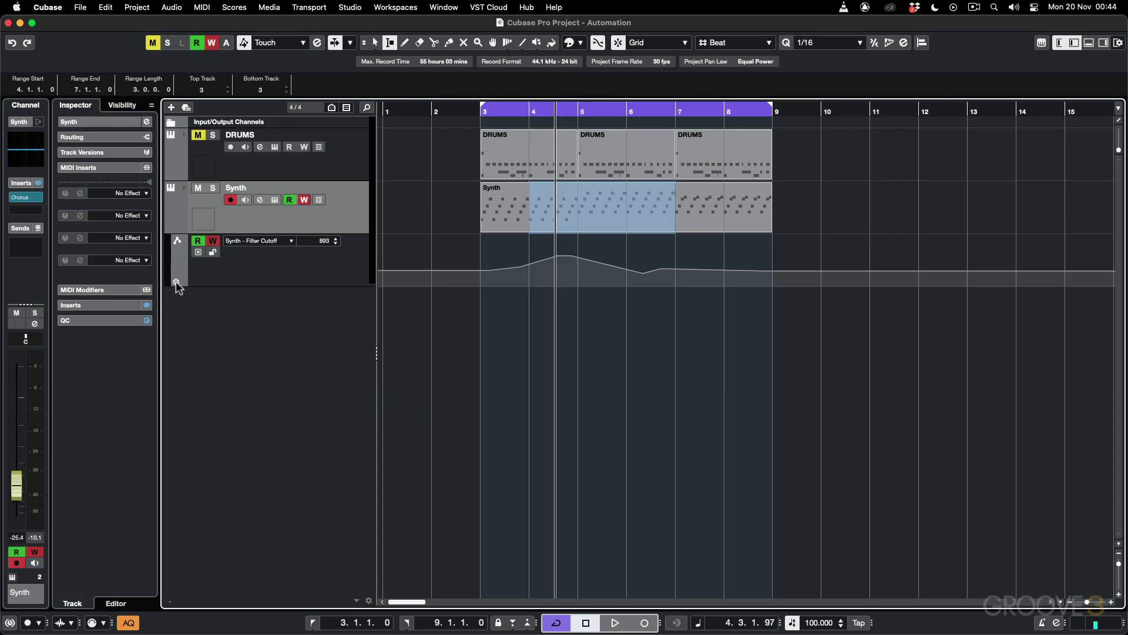
left_click(175, 280)
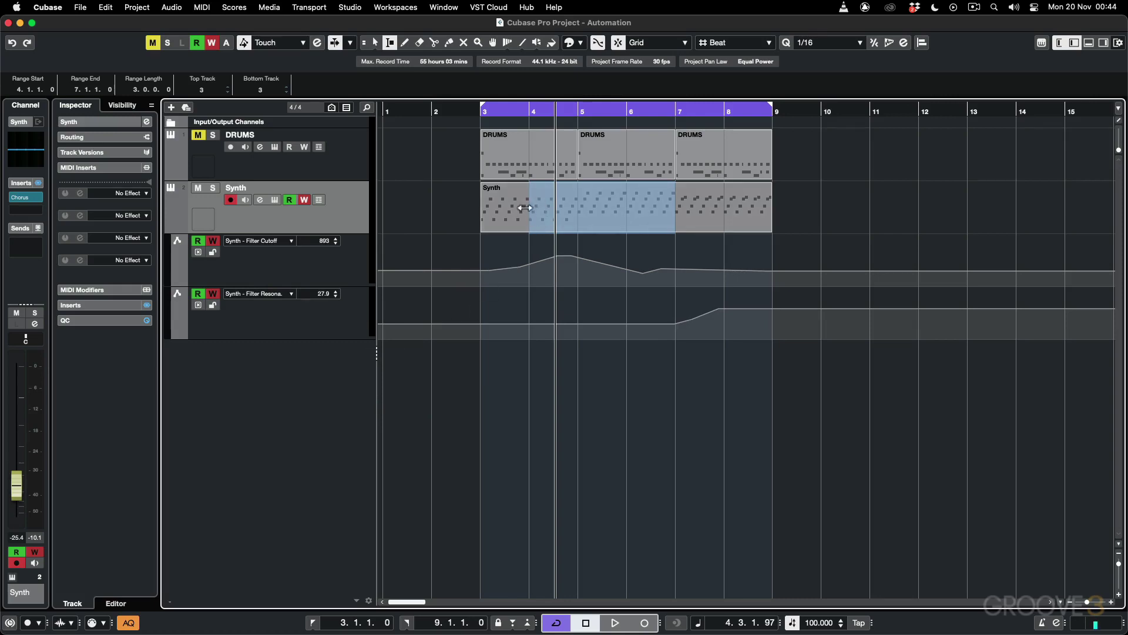
- With the Object Selection tool, Alt-drag a copy of the Synth part to bar 9, redoing the misplaced first copy
left_click(421, 199)
left_click(375, 42)
left_click_drag(505, 209, 793, 214)
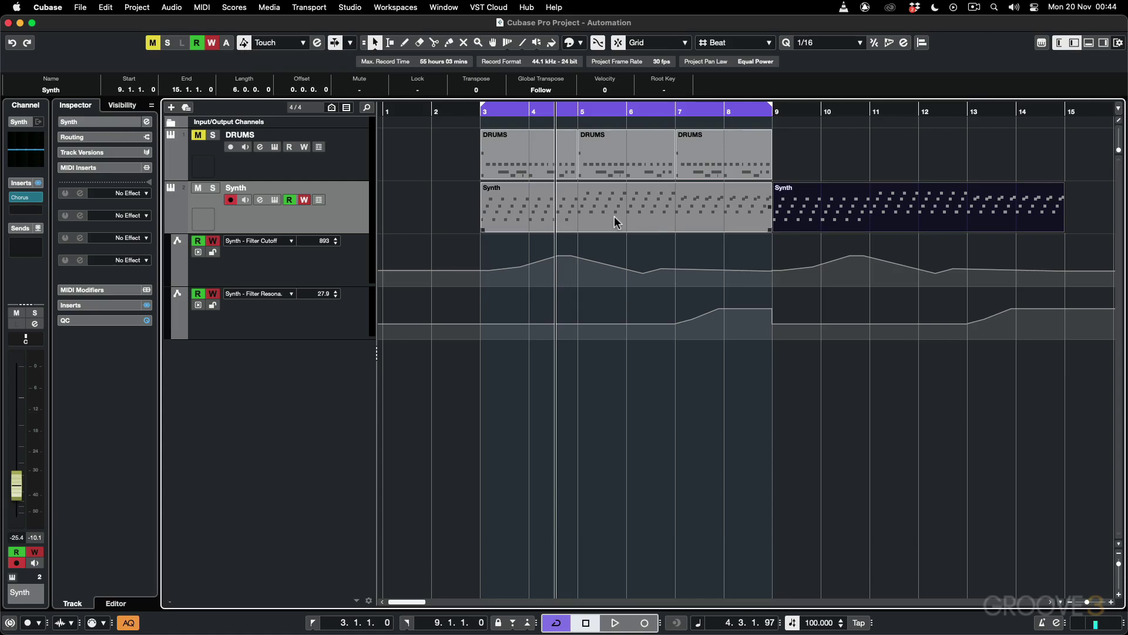
key("Delete")
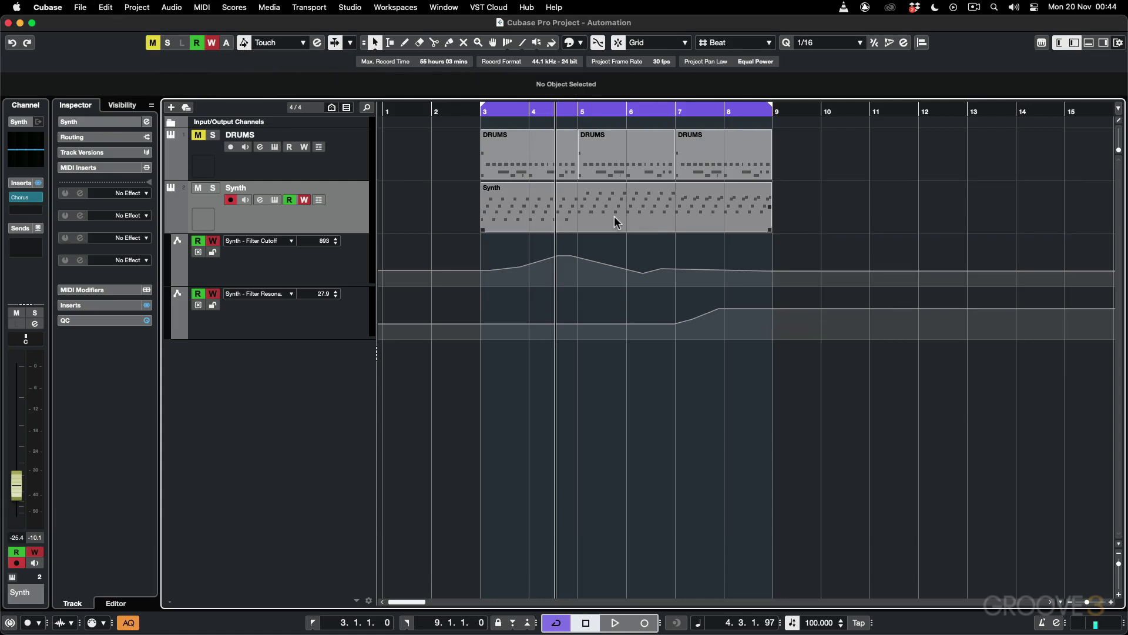
left_click_drag(498, 197, 858, 210)
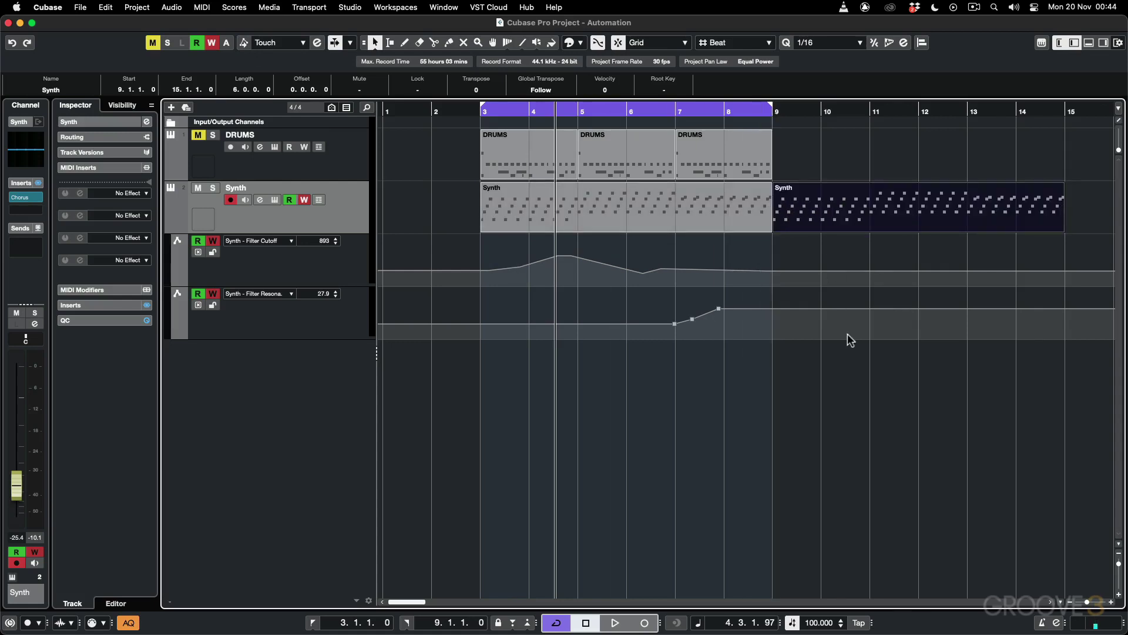
- Add a new automation lane and assign it Osc 2 Shape from the Synth group, replacing DCA Decay
left_click(261, 346)
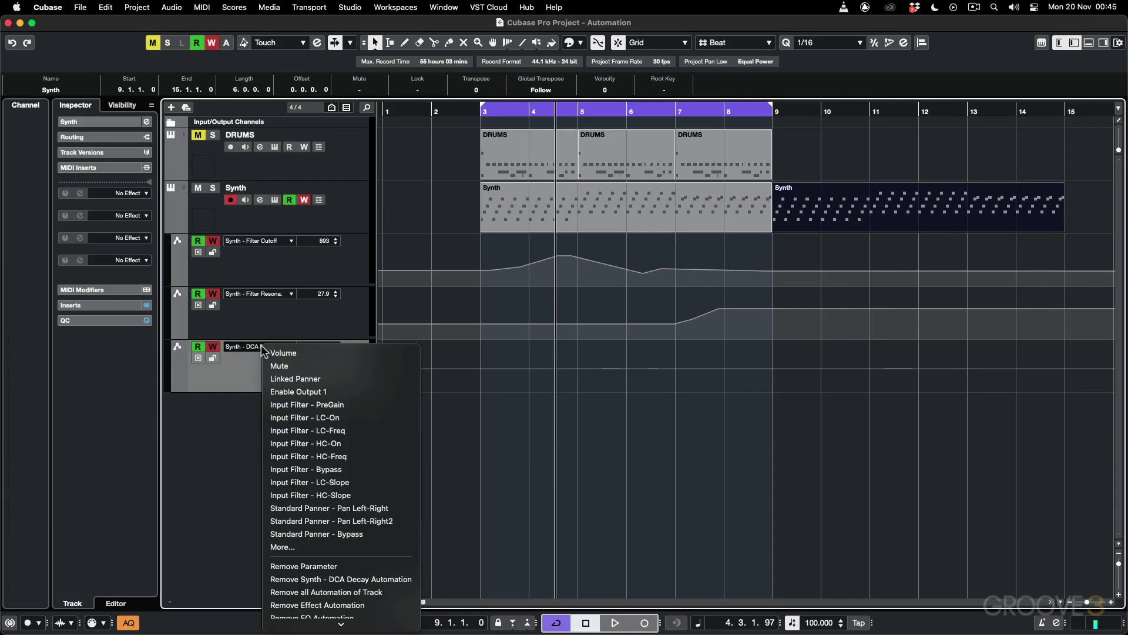
left_click(285, 547)
left_click(540, 176)
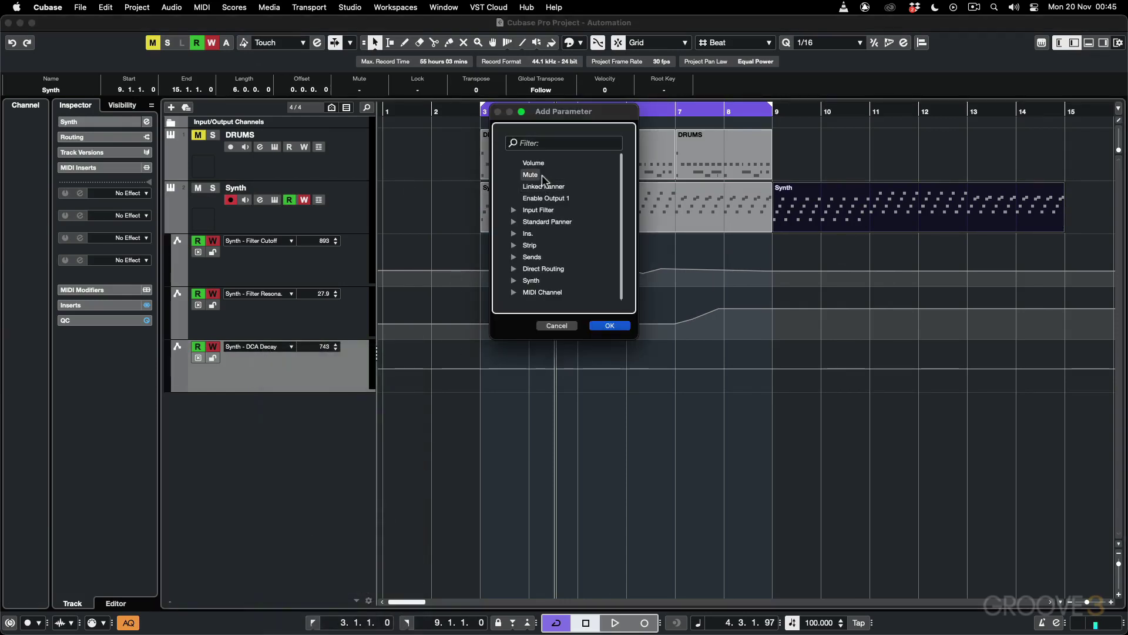
left_click(514, 280)
scroll(530, 248, "down", 3)
scroll(530, 247, "down", 10)
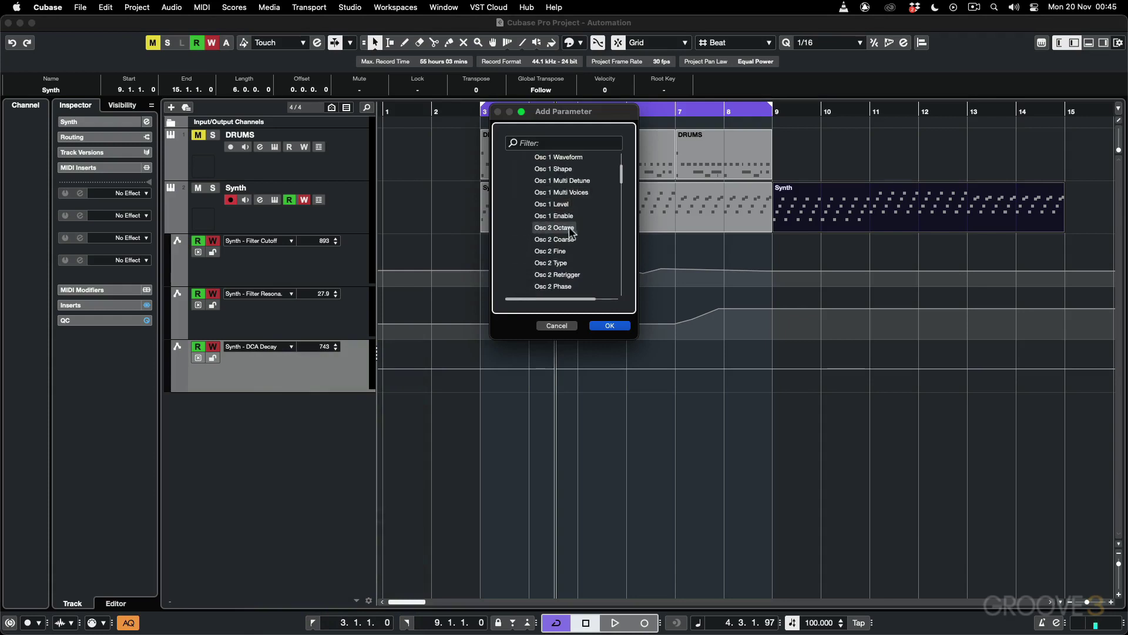
scroll(569, 227, "down", 3)
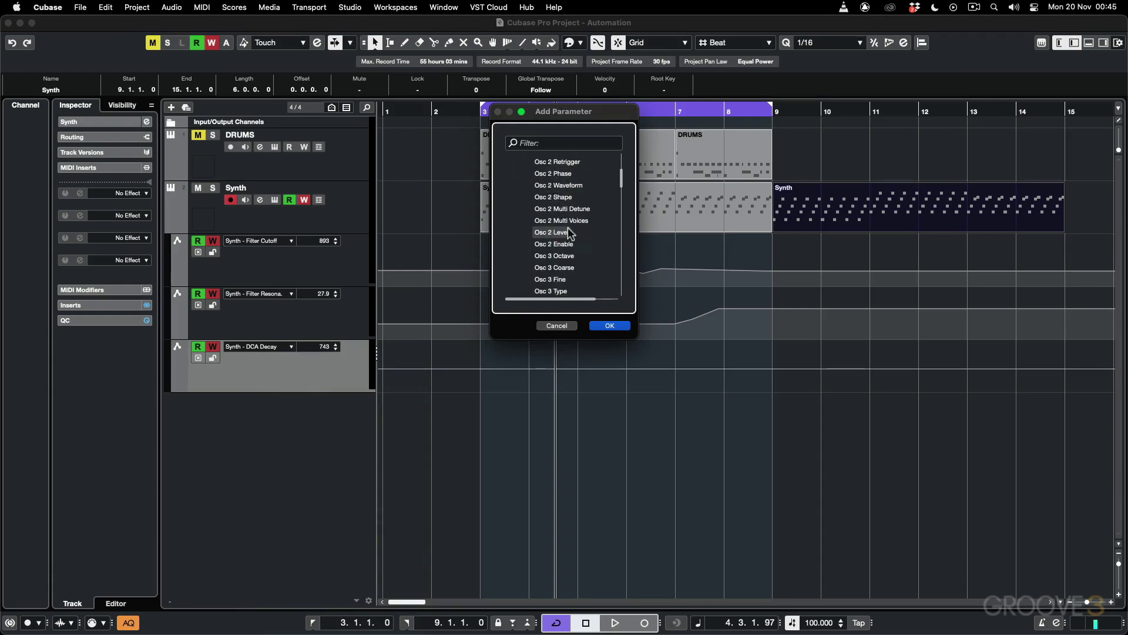
left_click(555, 197)
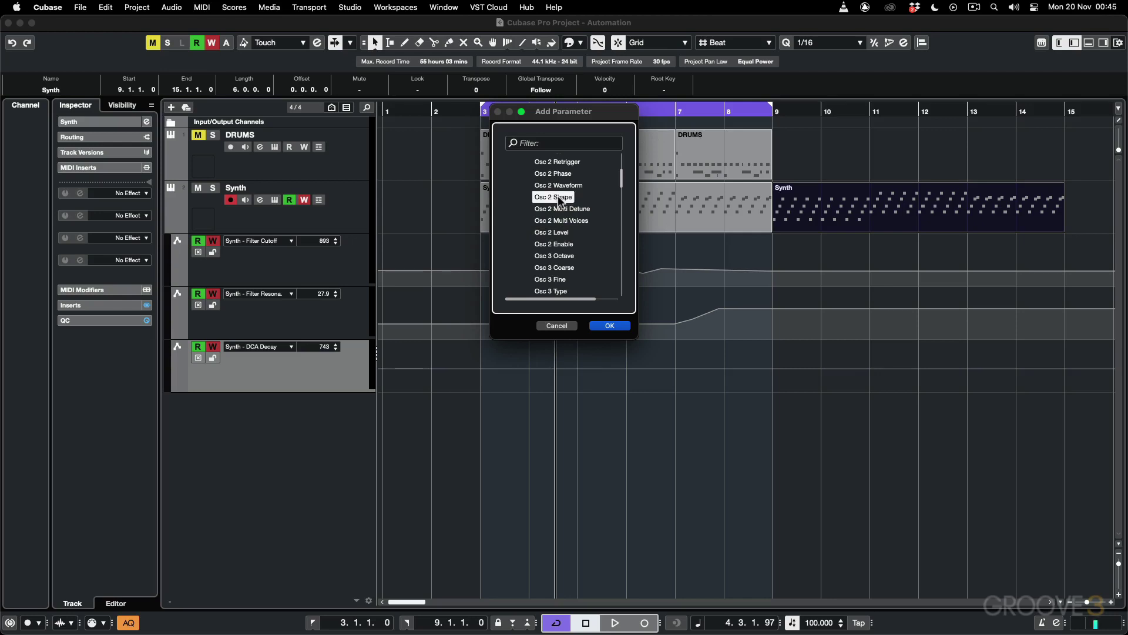
left_click(610, 325)
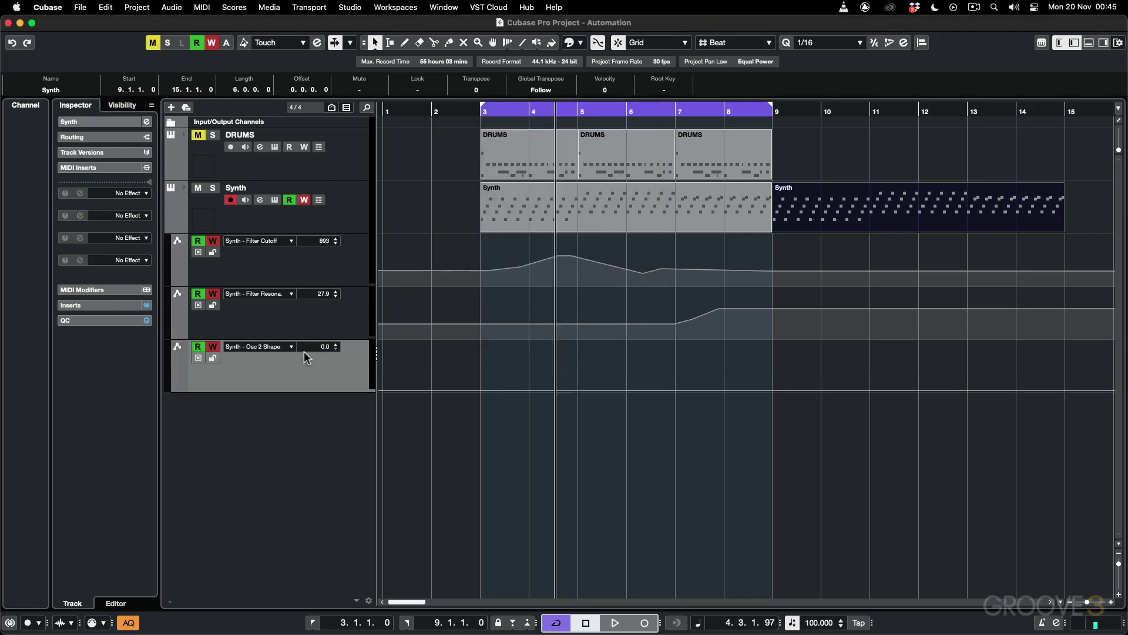
- Draw an Osc 2 Shape curve peaking at 71.7 near bar 4 and settling at 29.5, then disable automation writing
left_click(500, 390)
left_click(549, 387)
left_click_drag(550, 389, 615, 376)
left_click(595, 356)
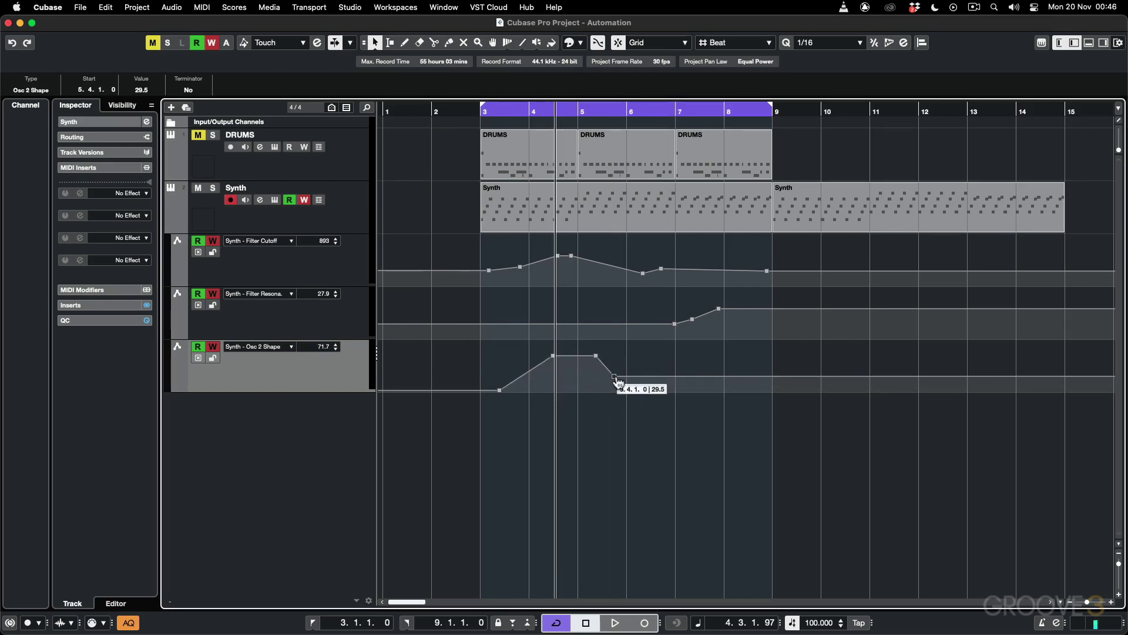
left_click(305, 199)
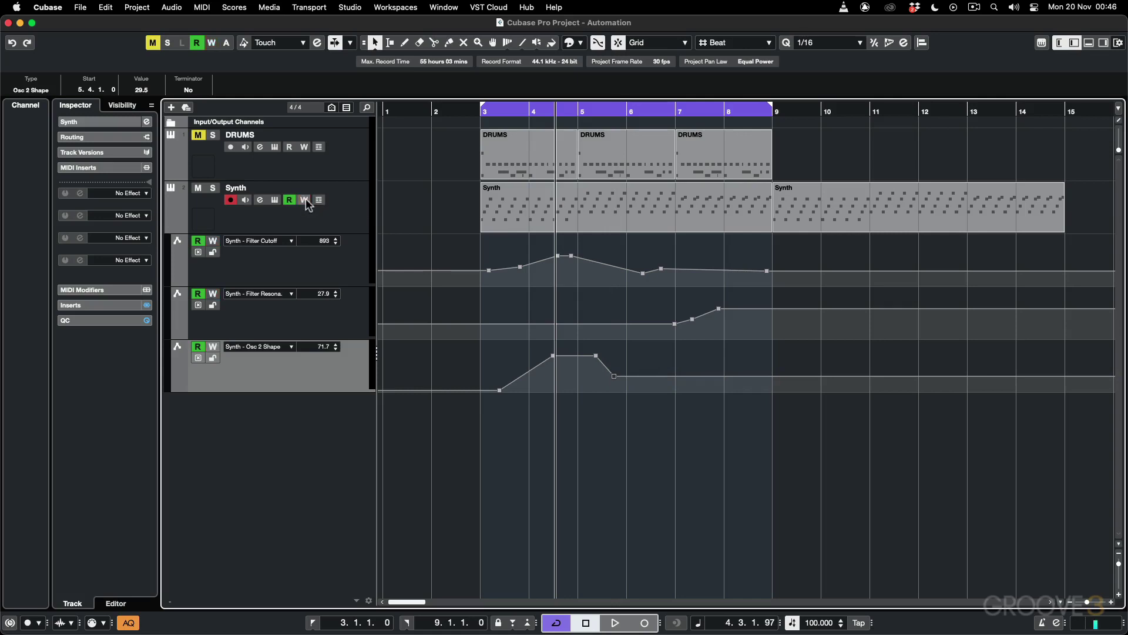